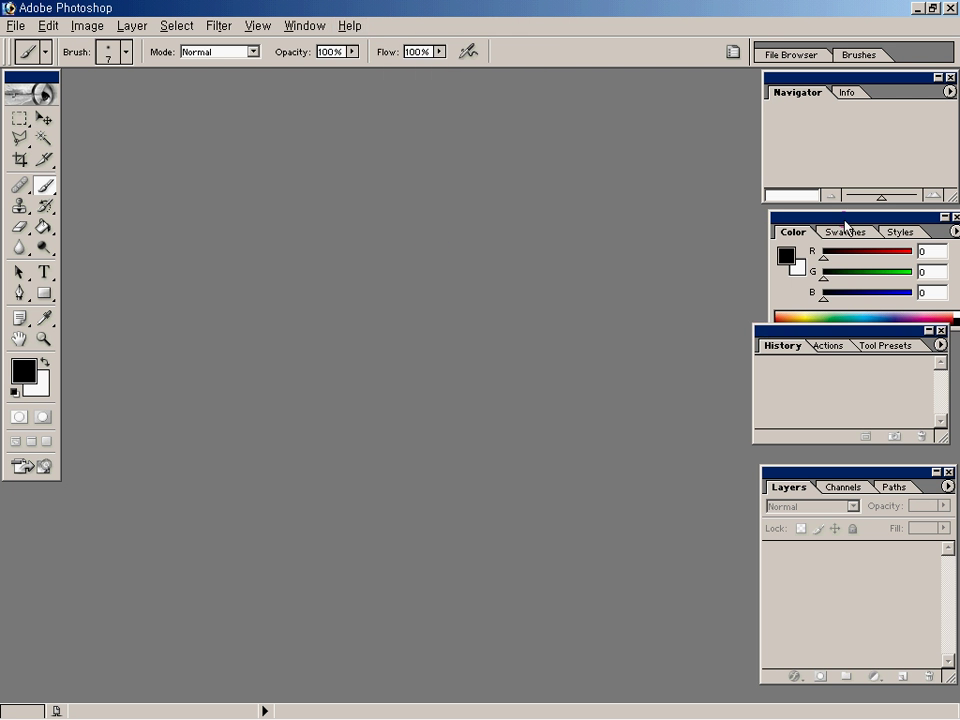
Close the Color, Navigator and History palette groups, keeping only the Layers group open
click(955, 216)
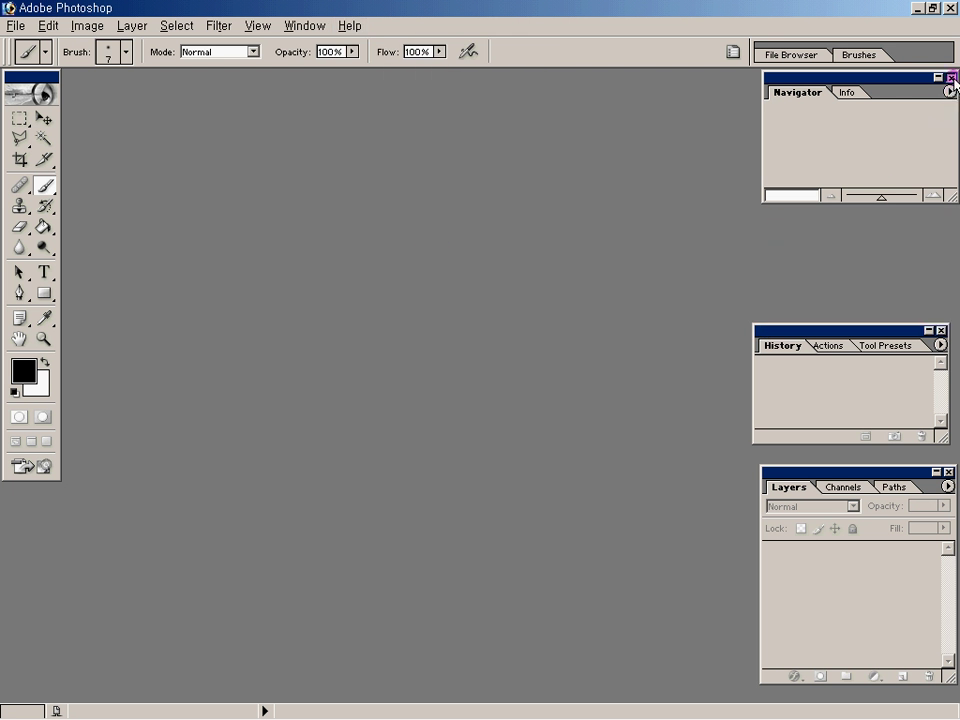
click(950, 77)
click(942, 330)
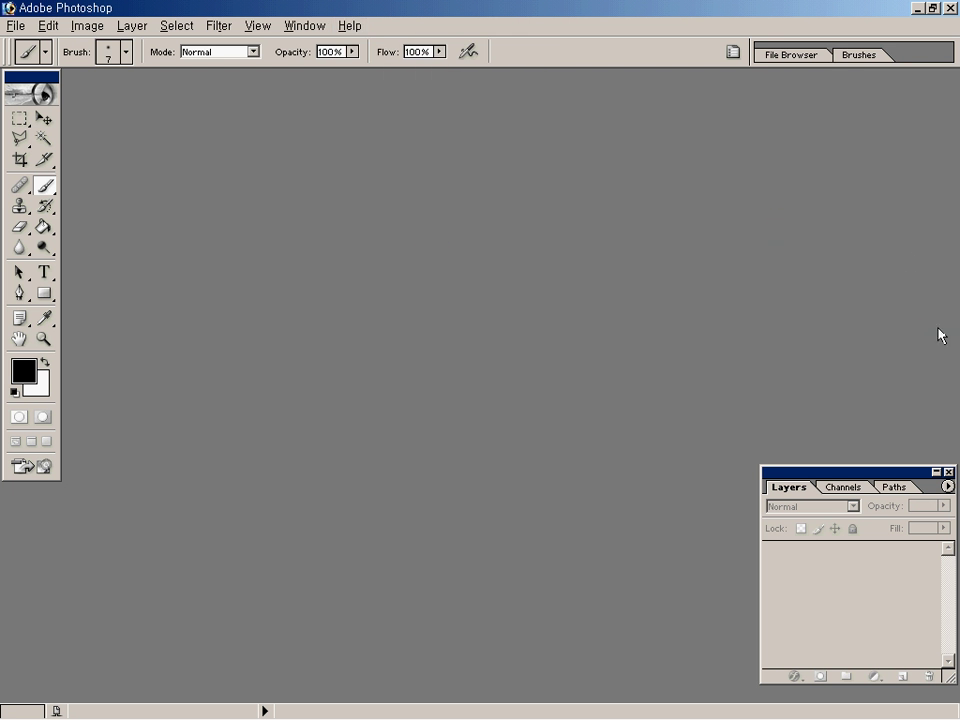
Bring back the History palette and close it again
click(290, 25)
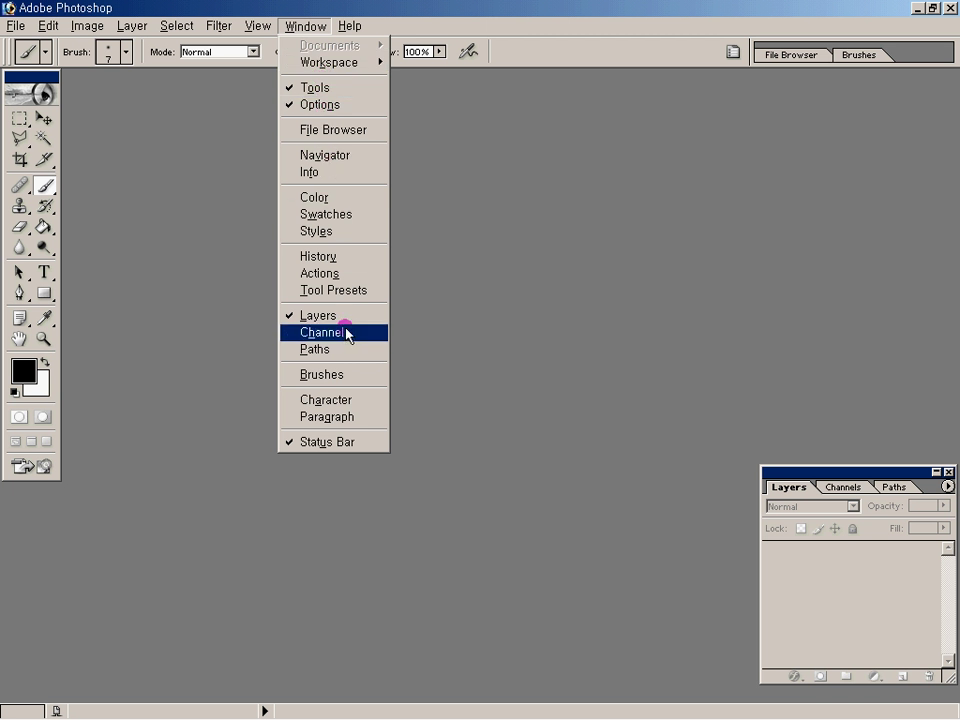
click(330, 257)
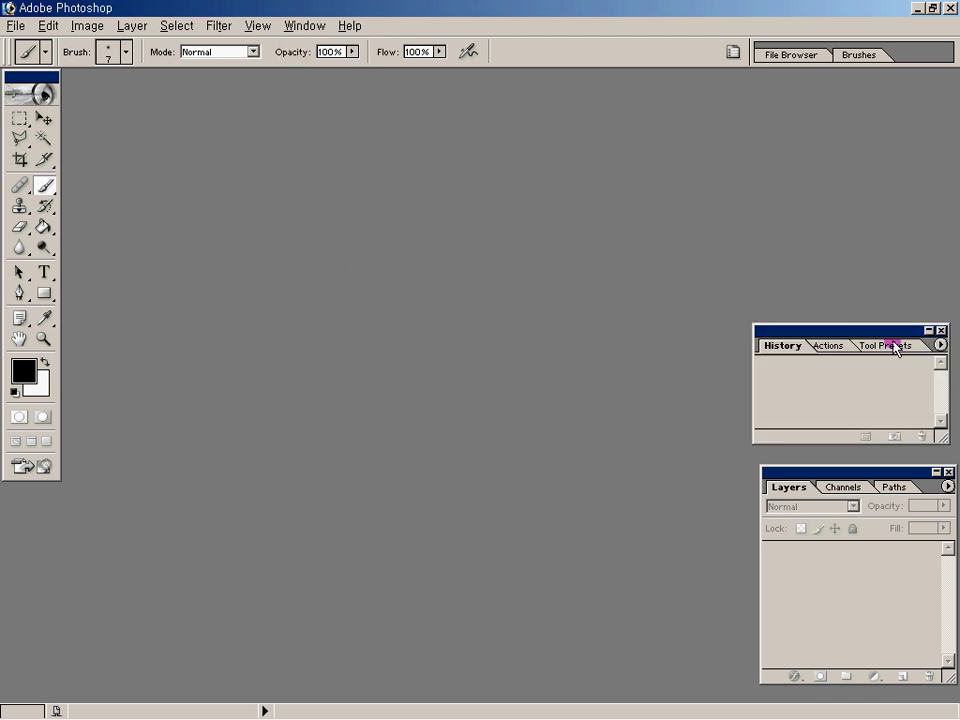
click(940, 330)
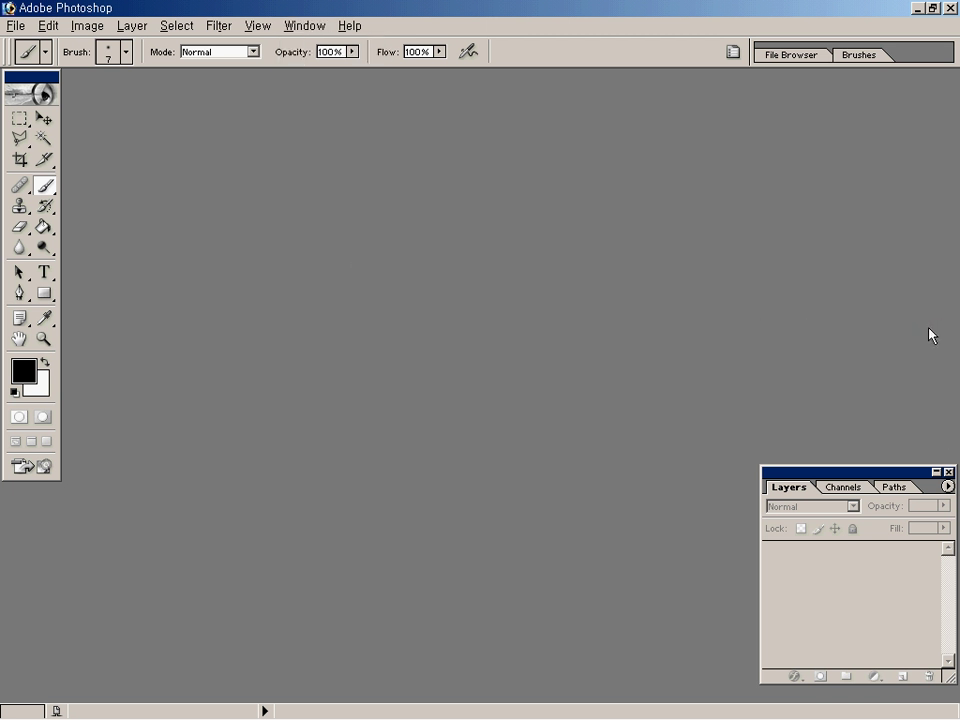
Show the Swatches palette, pick a green foreground colour and close the palette
click(305, 26)
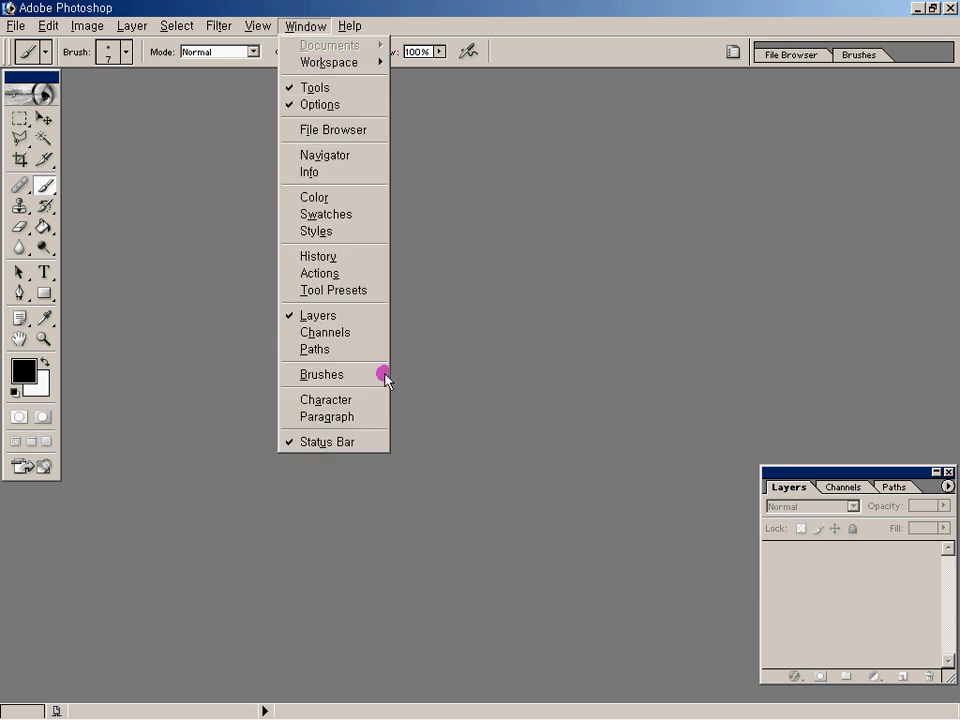
click(354, 220)
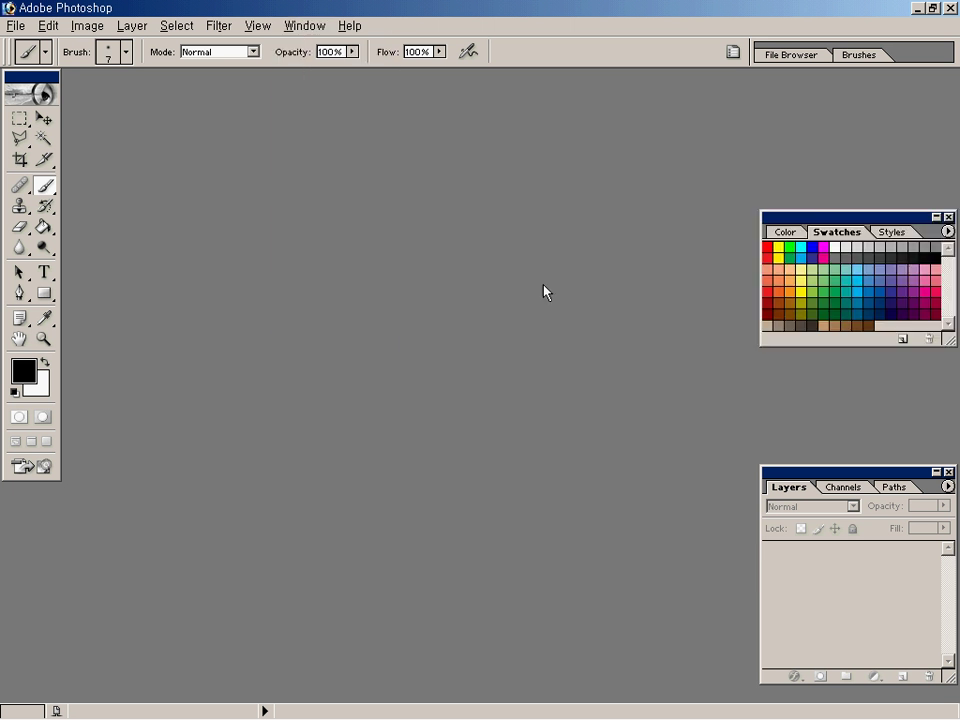
drag(940, 232, 914, 195)
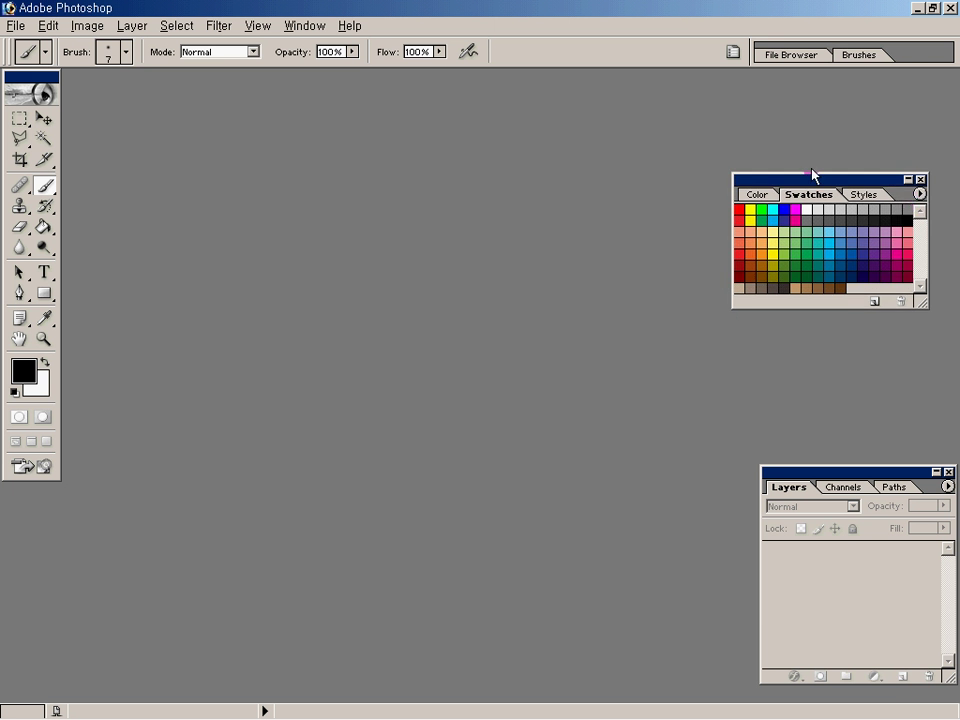
click(793, 253)
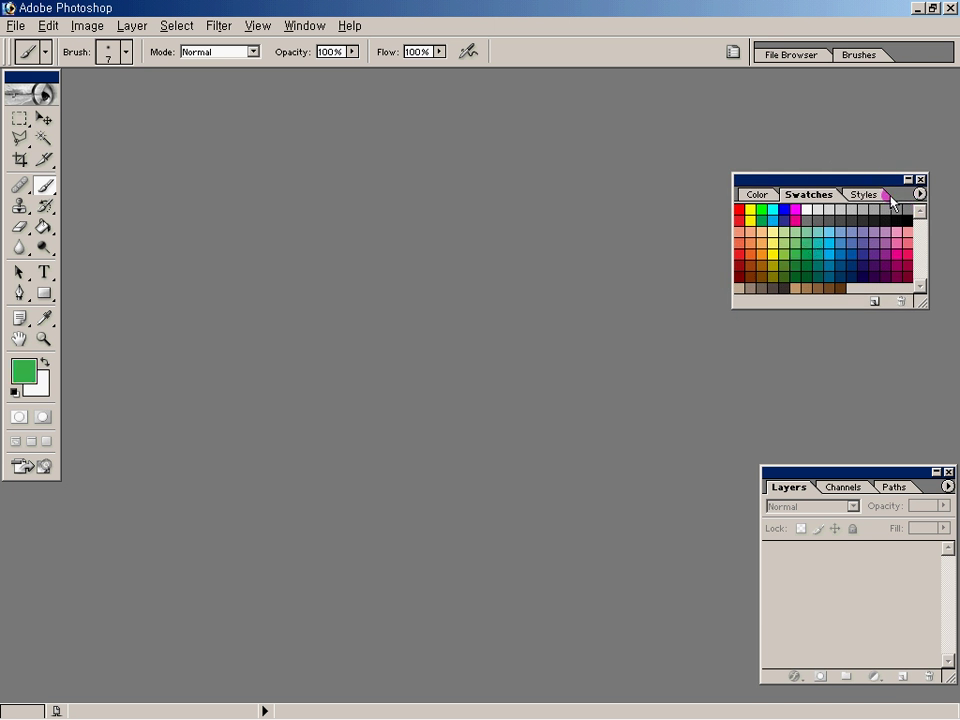
click(921, 179)
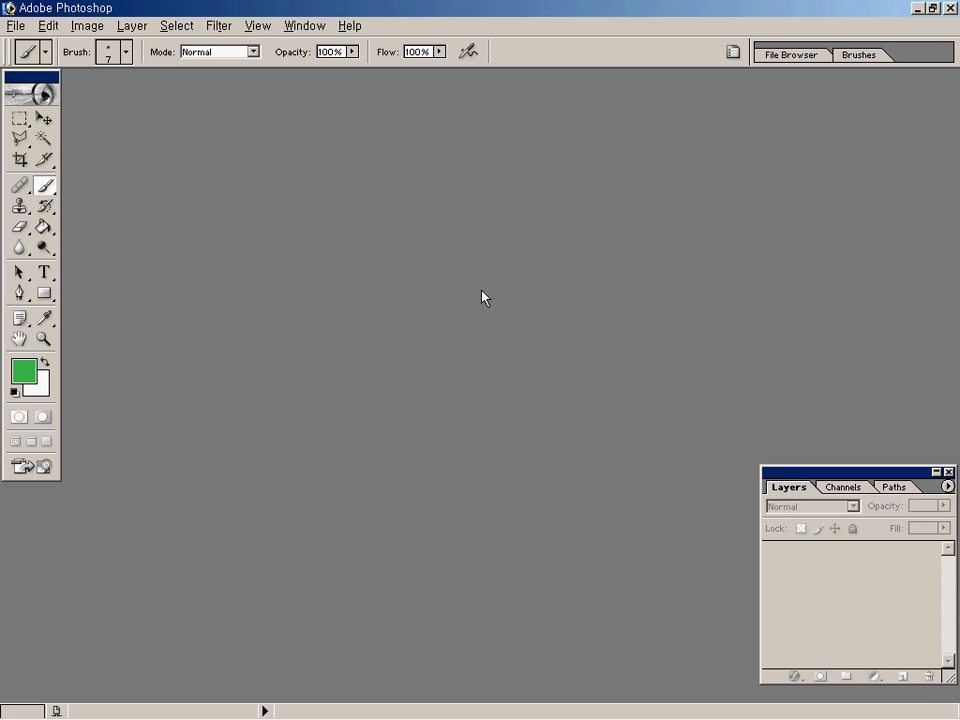
Create a new white RGB document of 200 × 200 pixels at 72 pixels/inch
click(17, 26)
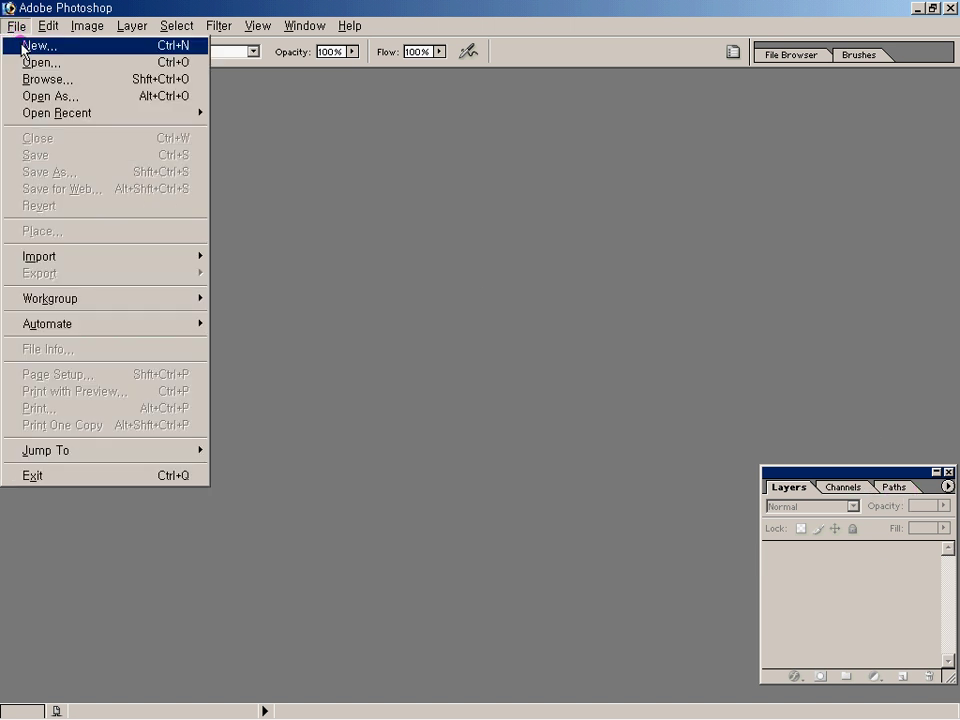
click(23, 46)
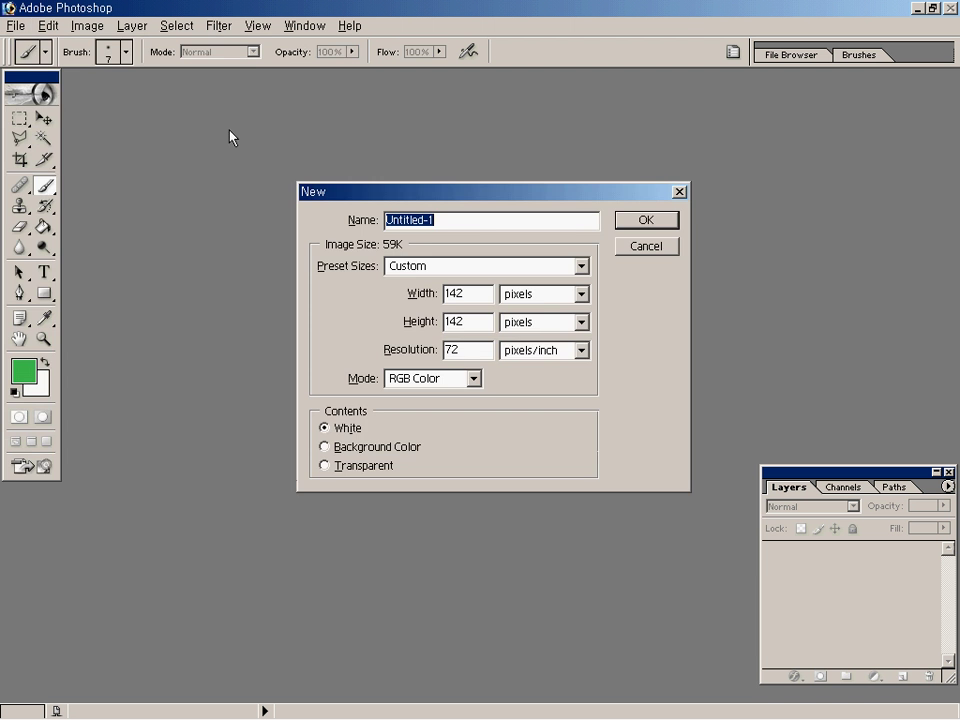
double_click(478, 296)
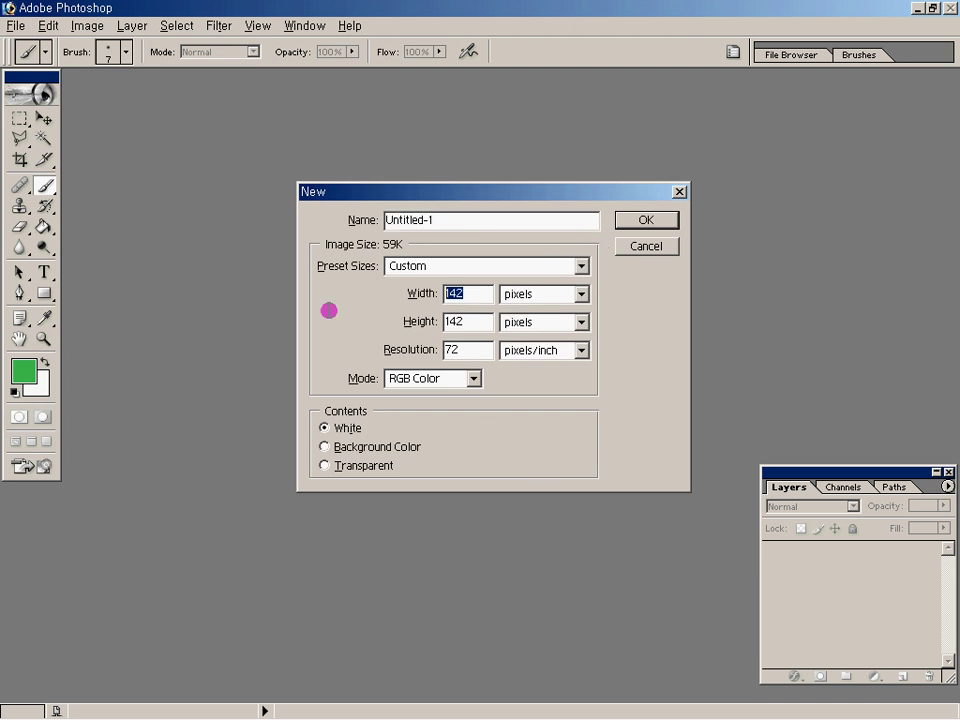
text(200)
double_click(467, 322)
text(200)
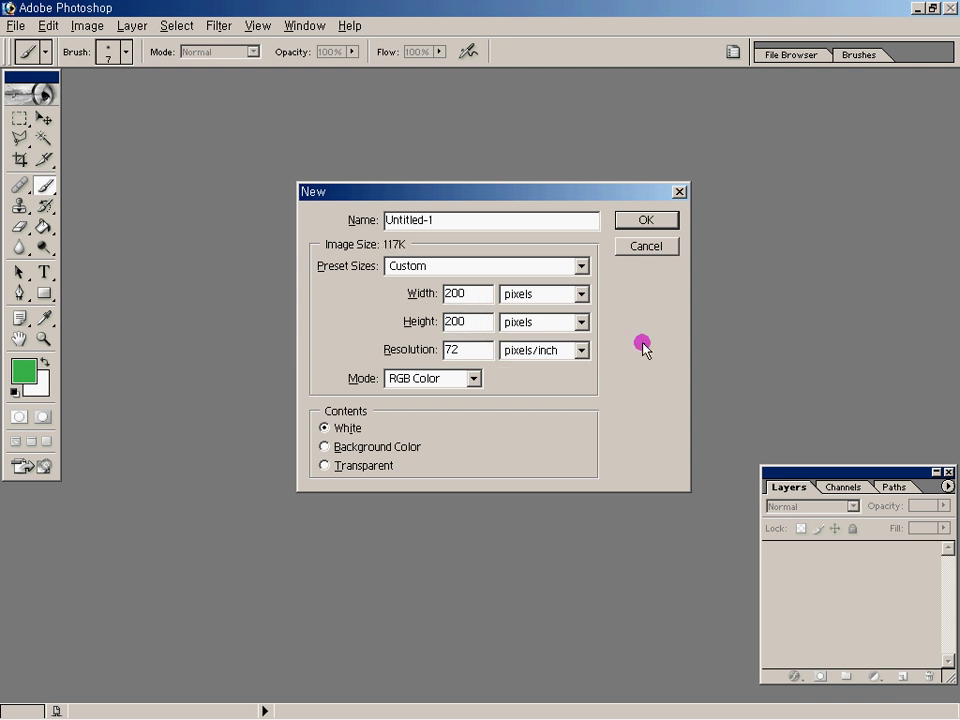
click(649, 221)
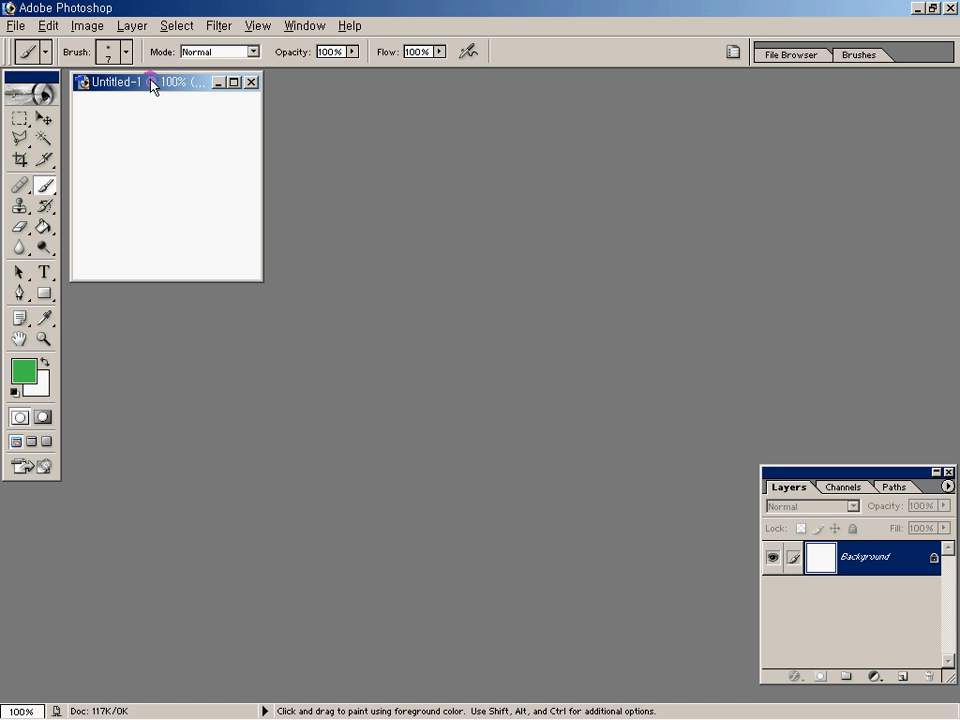
Enlarge the new document's window and zoom the blank canvas to fit the screen
drag(151, 80, 301, 82)
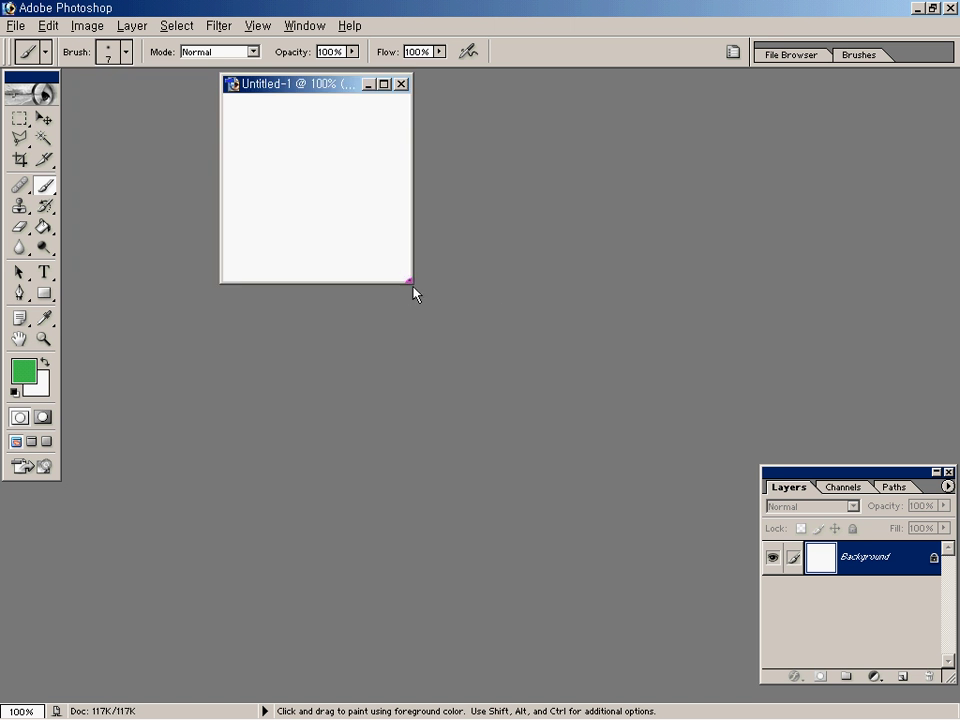
drag(410, 280, 577, 447)
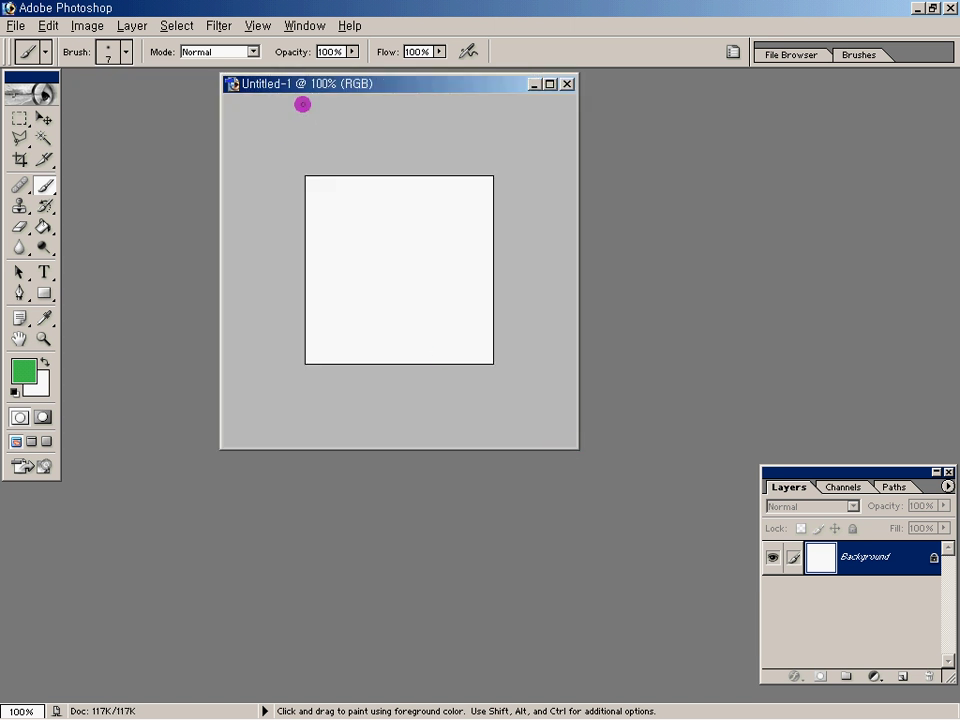
click(42, 339)
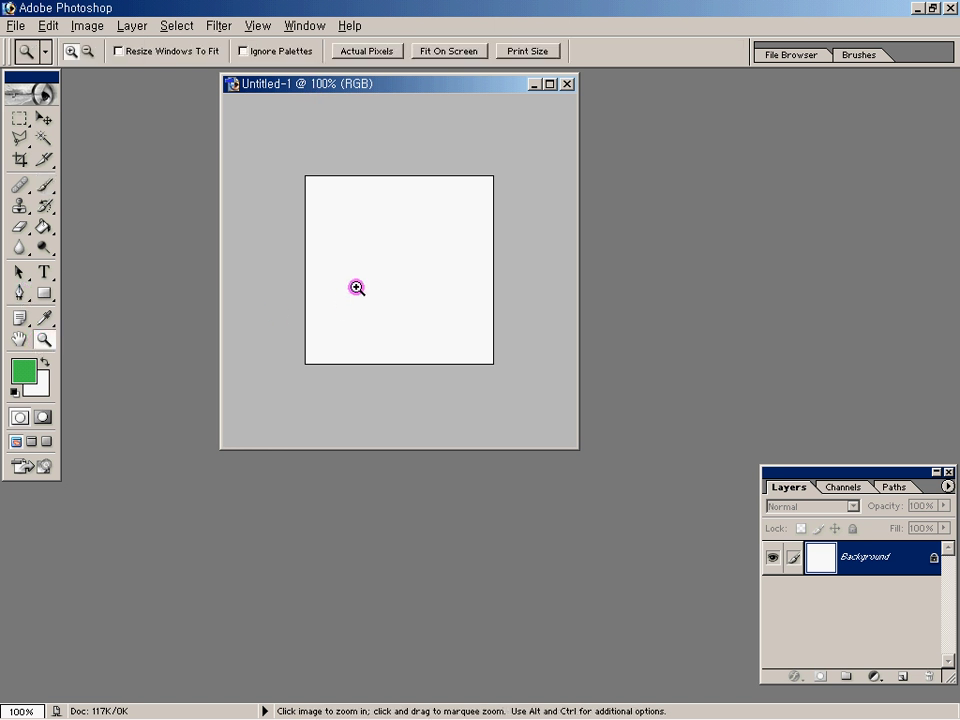
click(356, 287)
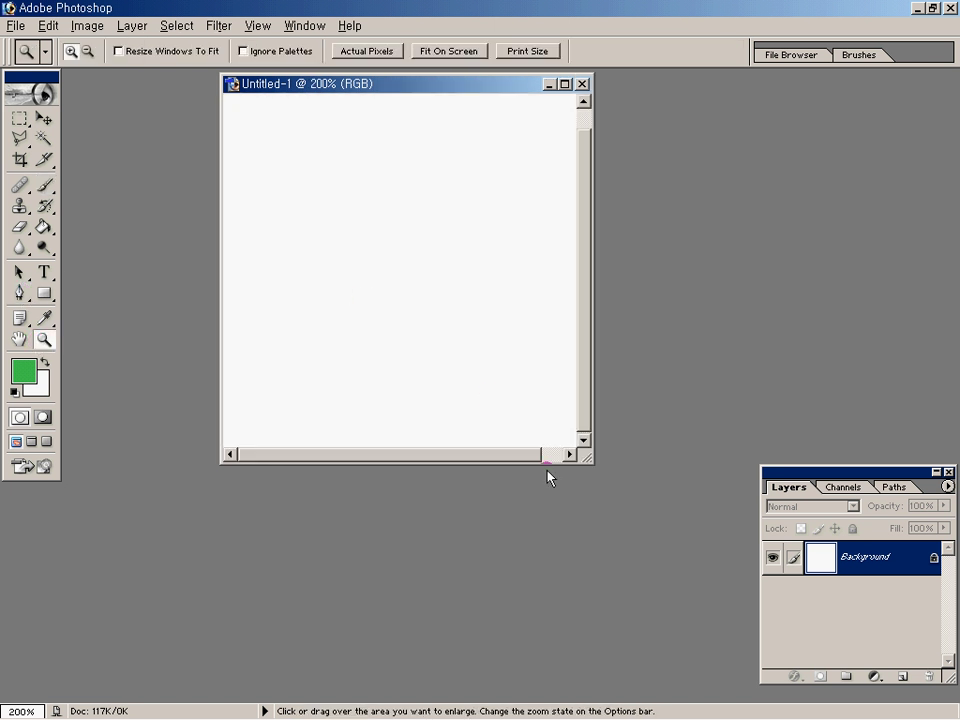
key(ctrl+0)
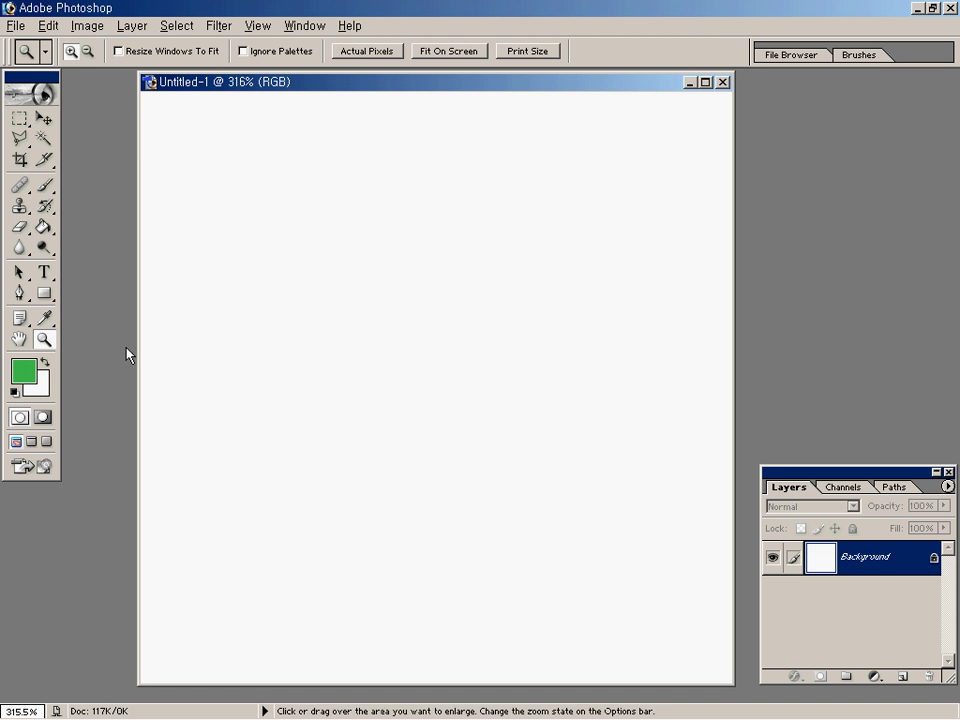
Switch from the Brush Tool to the Pencil Tool
click(43, 185)
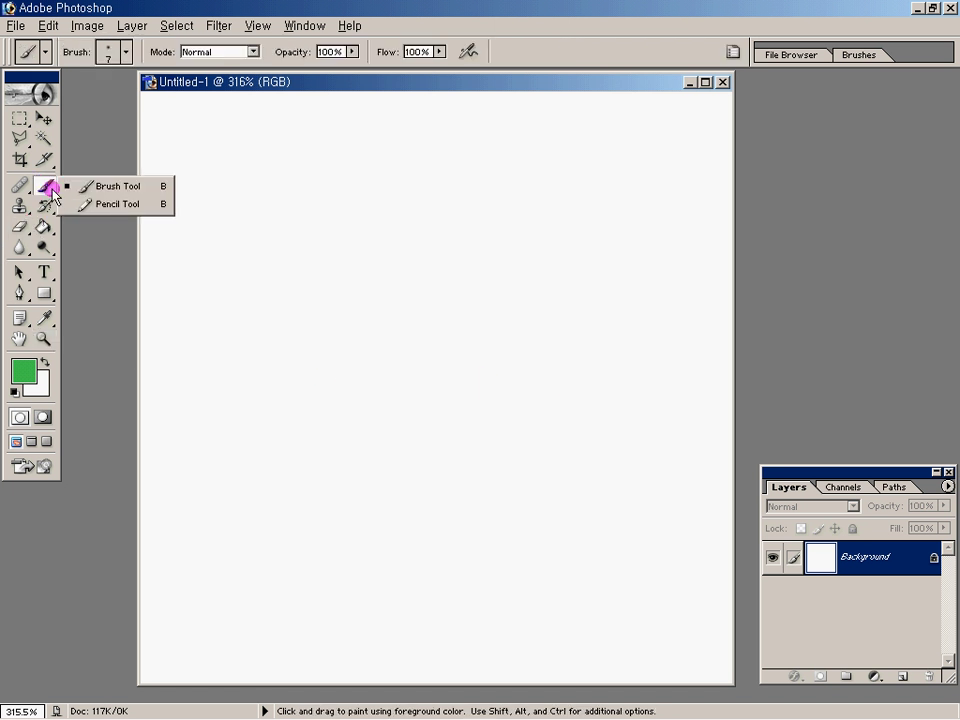
click(277, 88)
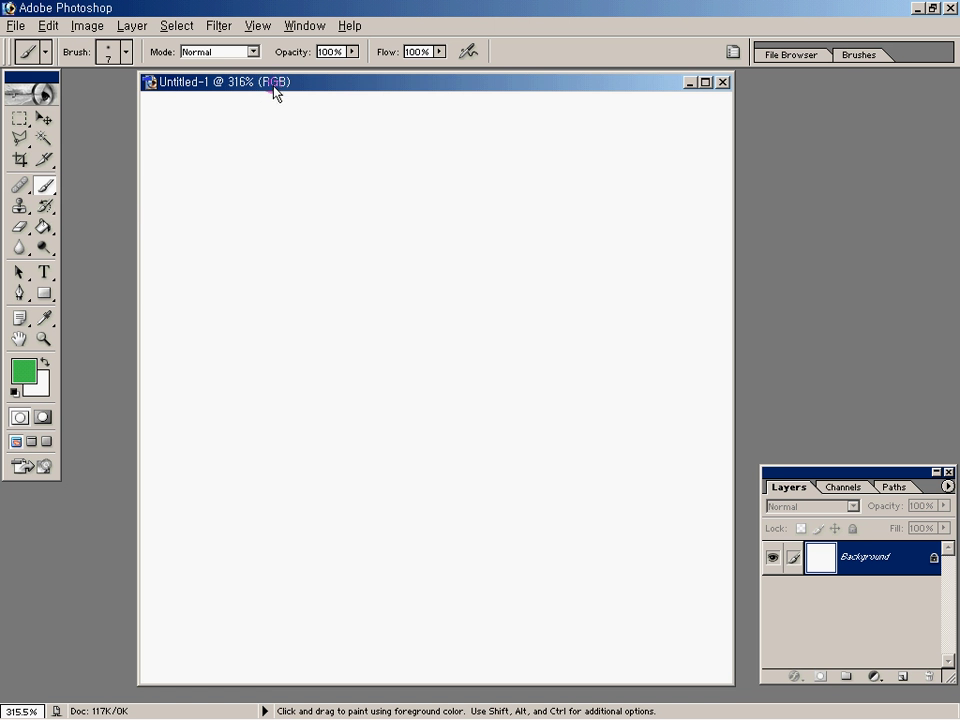
click(44, 185)
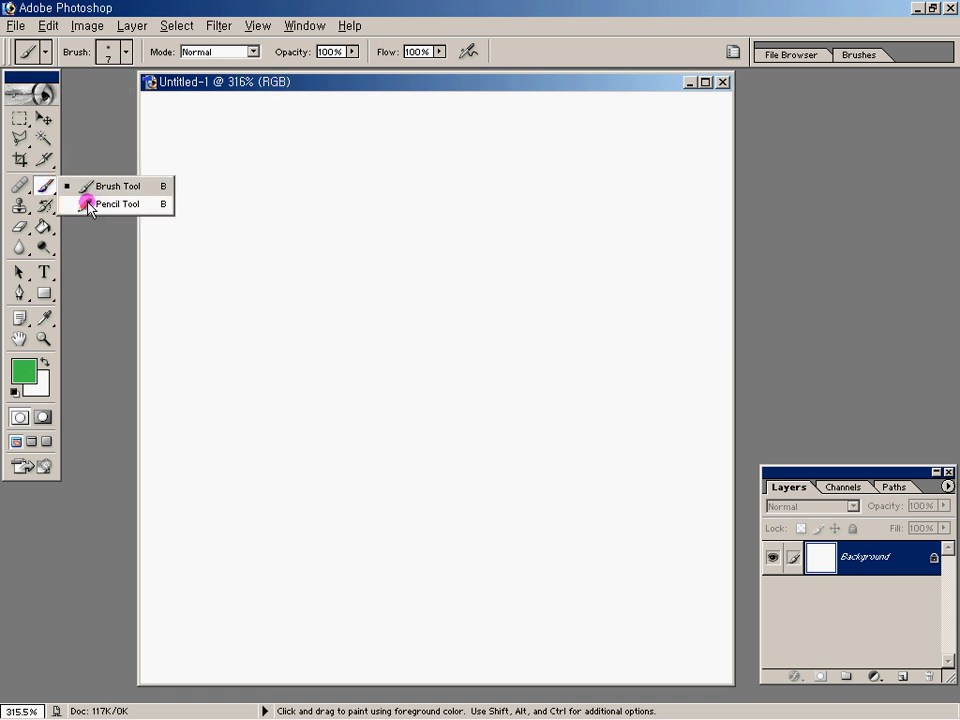
click(88, 204)
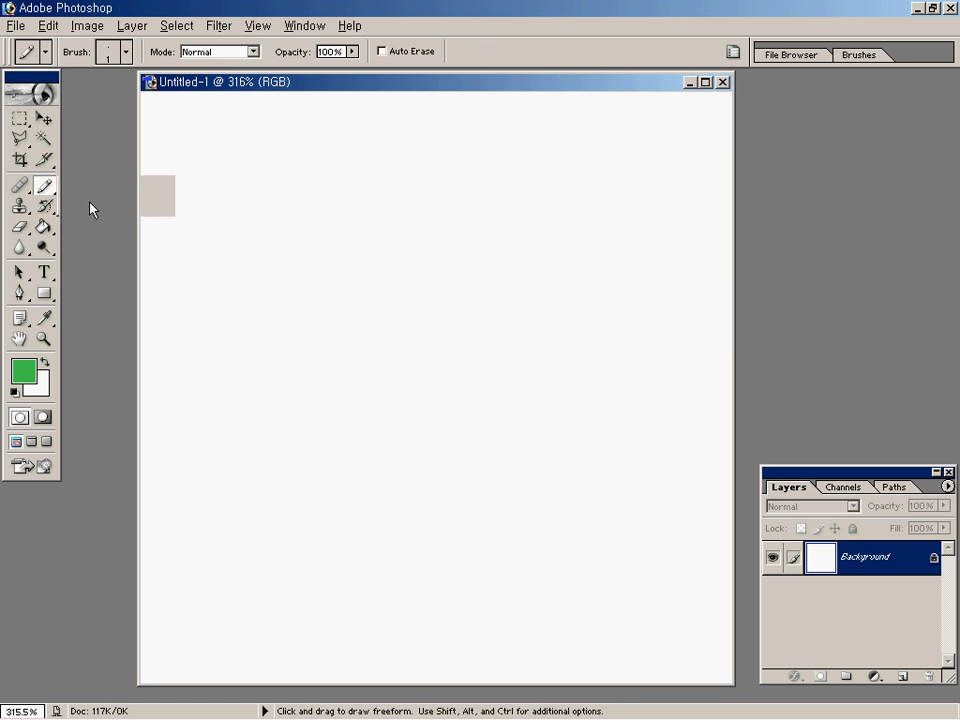
Change the pencil's brush preset display to Small Thumbnail
click(125, 52)
click(166, 83)
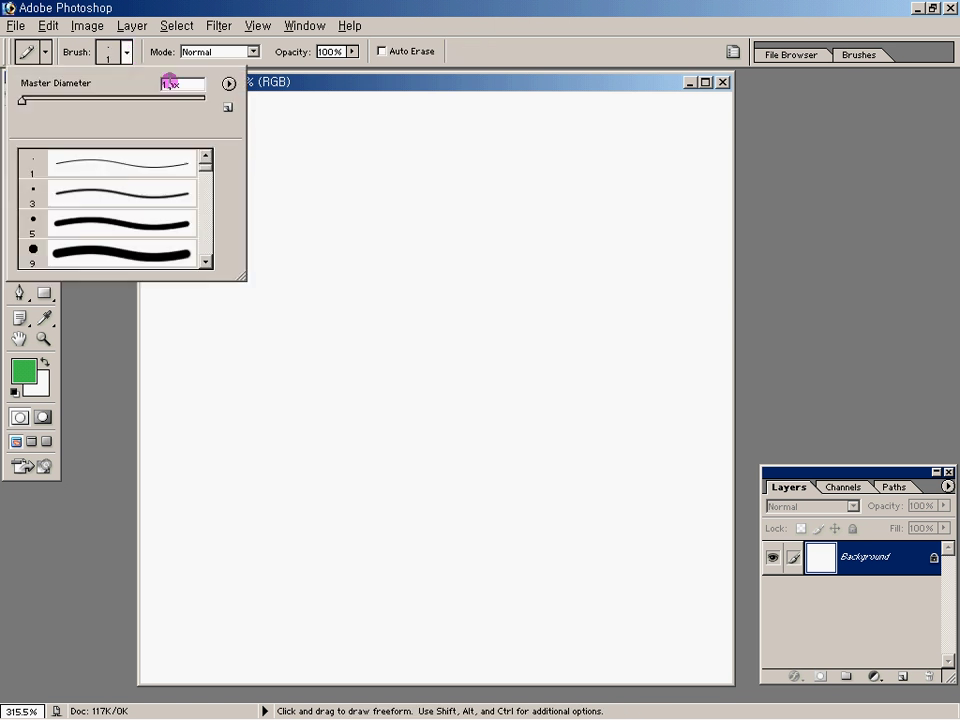
click(228, 85)
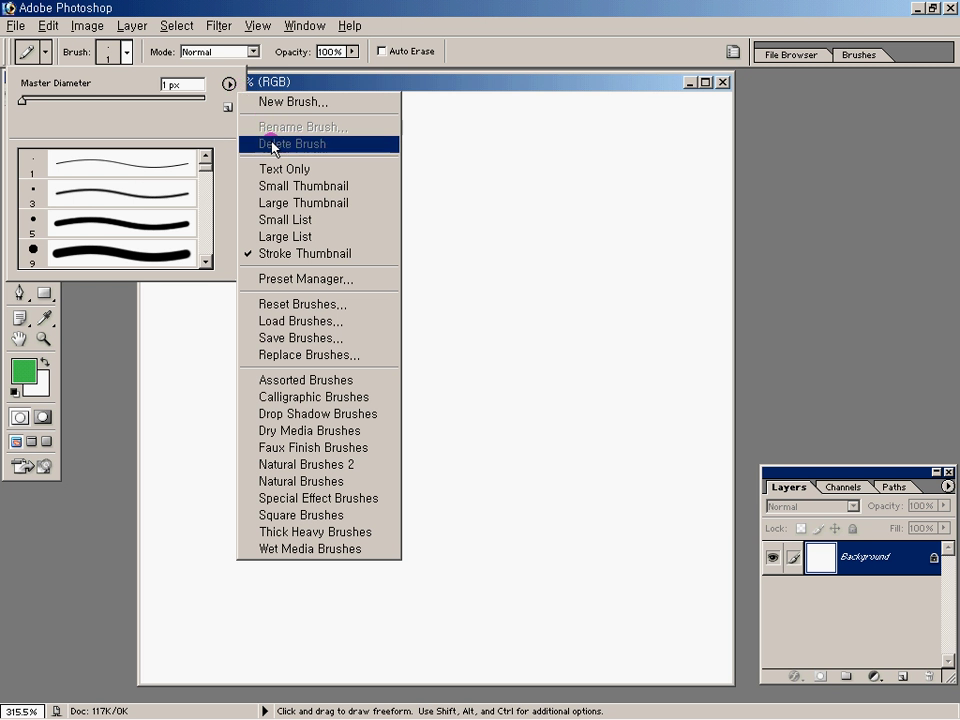
click(277, 187)
Try several brush presets for the pencil and settle on the 3 px round tip
click(122, 159)
click(156, 164)
click(63, 192)
click(93, 160)
click(301, 212)
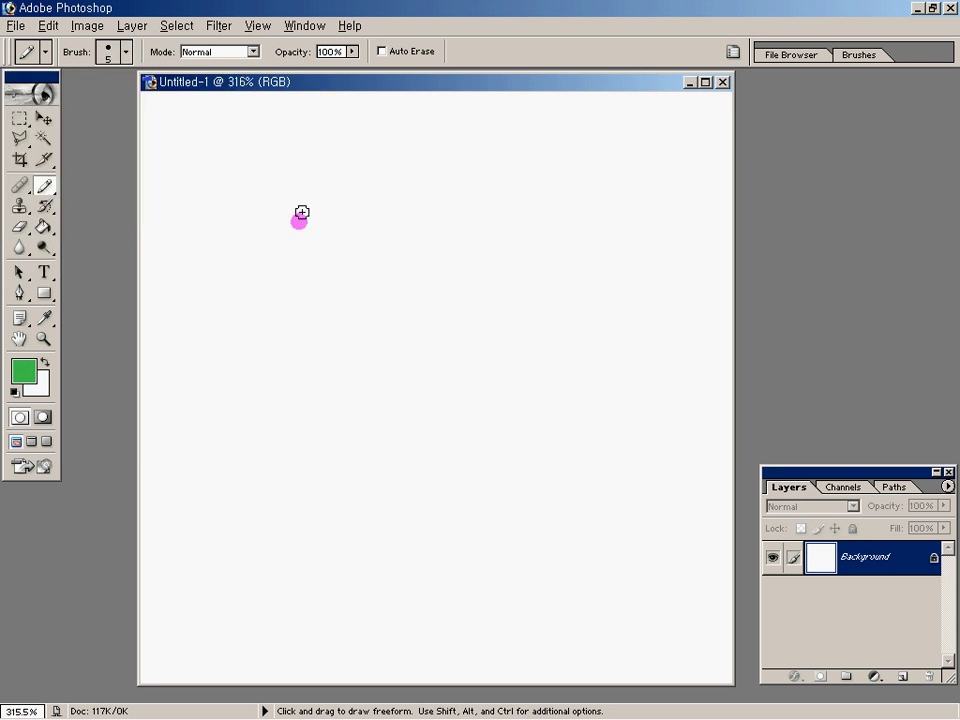
click(126, 52)
click(54, 168)
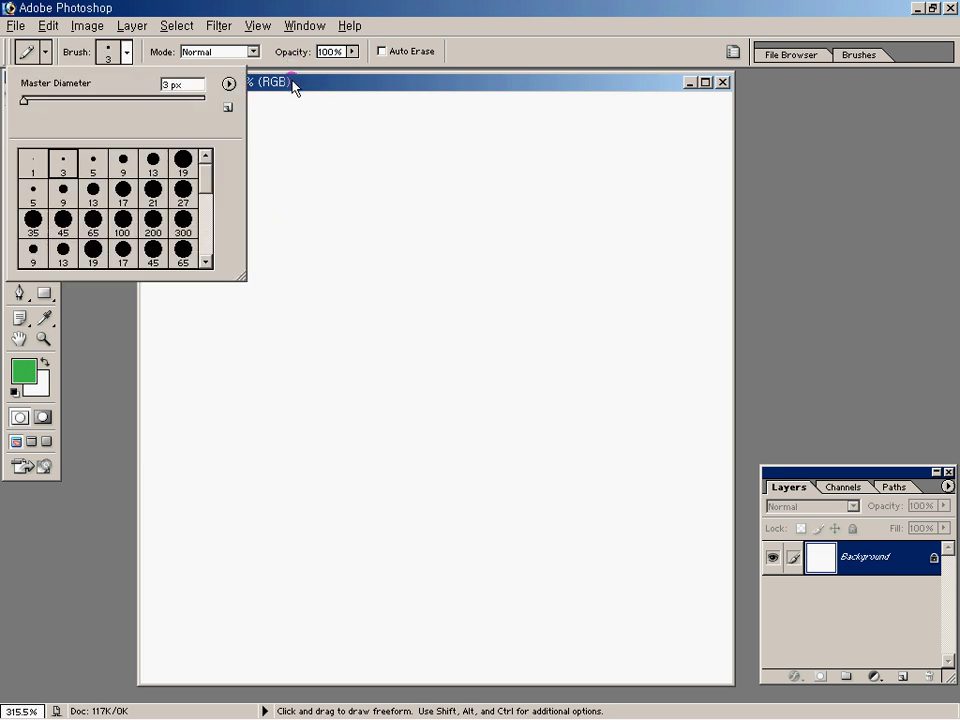
click(294, 82)
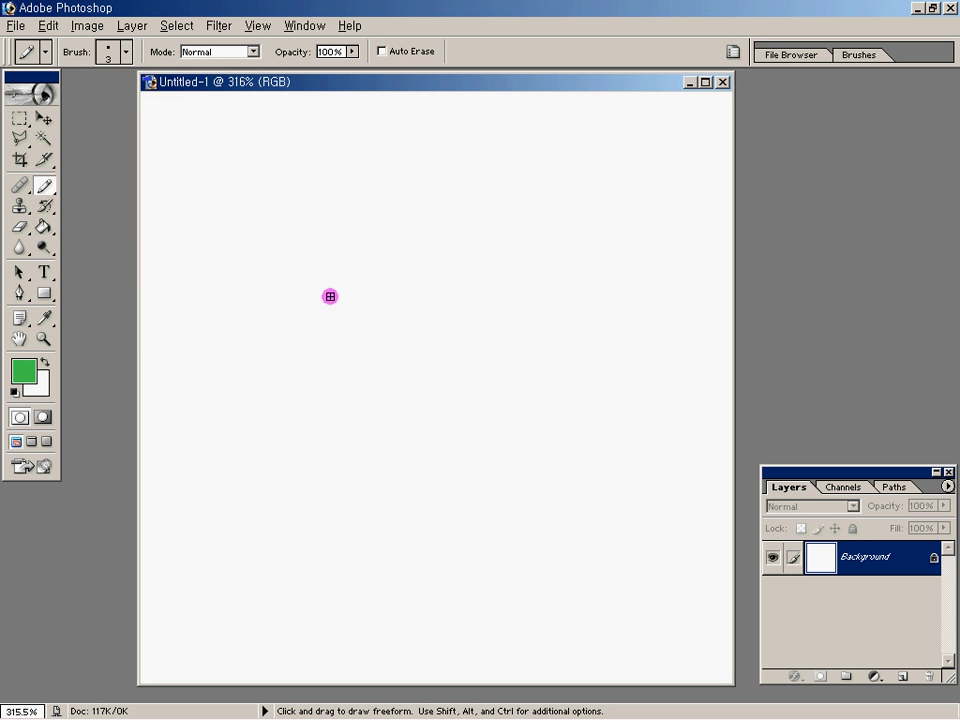
Reset the colours to default black and white, and arrange the Swatches and Layers palettes beside the canvas
click(21, 377)
click(14, 392)
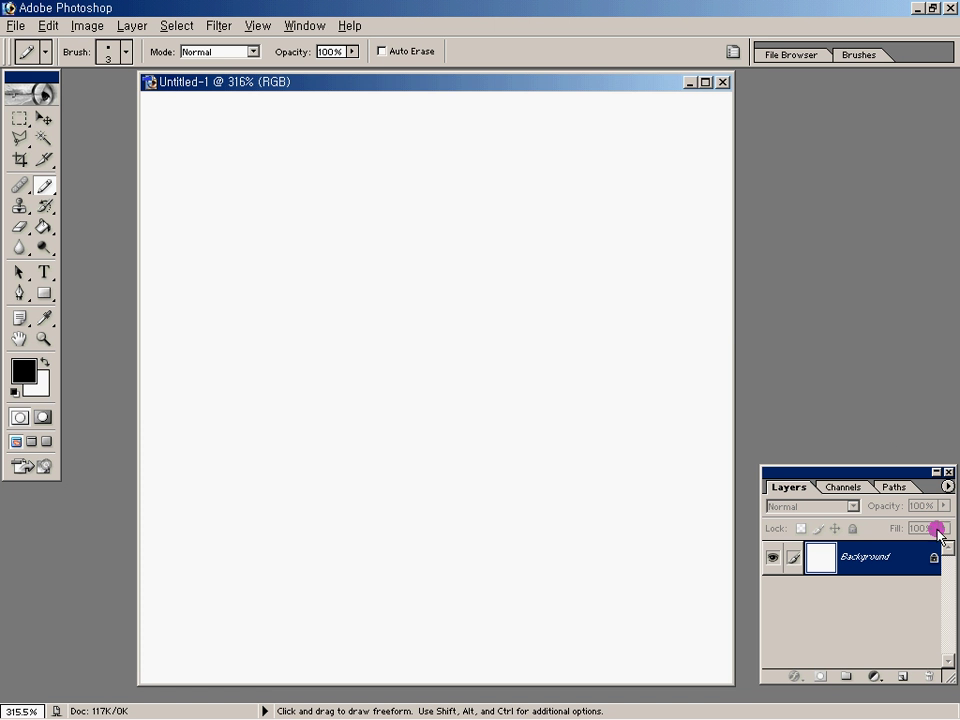
click(304, 26)
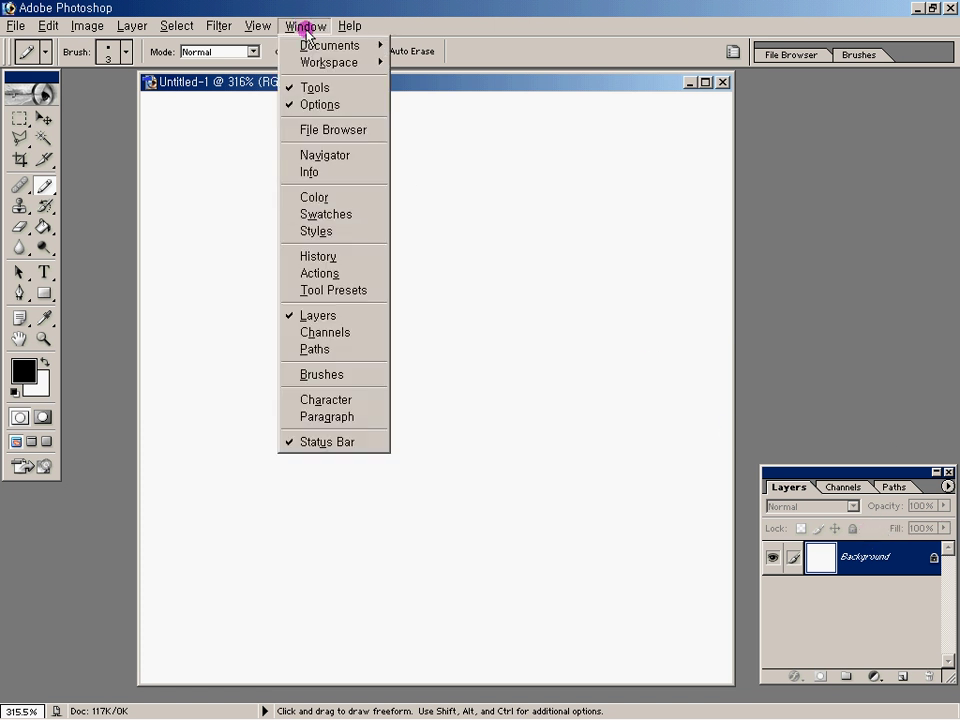
click(345, 214)
drag(802, 182, 769, 108)
drag(855, 478, 833, 308)
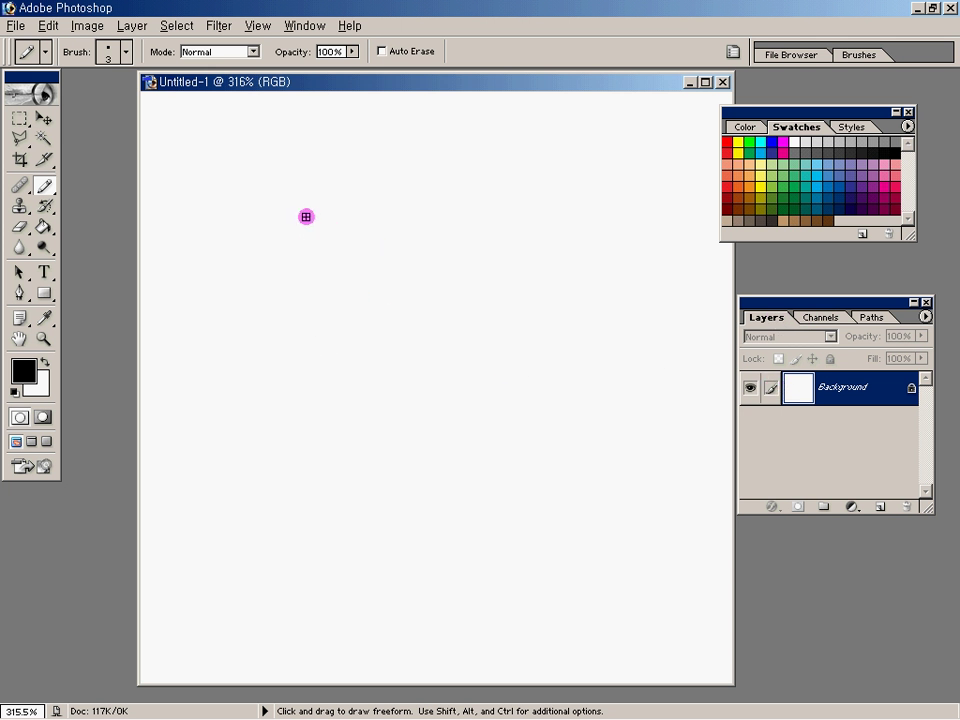
Draw a cartoon character's rounded head with two oval eyes and a smiling mouth in black pencil on the canvas's upper half
mouse_move(299, 225)
mouse_down()
mouse_move(277, 309)
mouse_move(297, 348)
mouse_move(374, 362)
mouse_move(462, 357)
mouse_move(536, 316)
mouse_move(563, 256)
mouse_move(560, 192)
mouse_move(490, 164)
mouse_move(395, 157)
mouse_move(327, 182)
mouse_move(297, 220)
mouse_move(301, 256)
mouse_move(347, 252)
mouse_move(375, 283)
mouse_move(355, 303)
mouse_move(294, 285)
mouse_up()
mouse_move(484, 236)
mouse_down()
mouse_move(429, 258)
mouse_move(444, 292)
mouse_move(467, 298)
mouse_move(508, 280)
mouse_move(490, 234)
mouse_up()
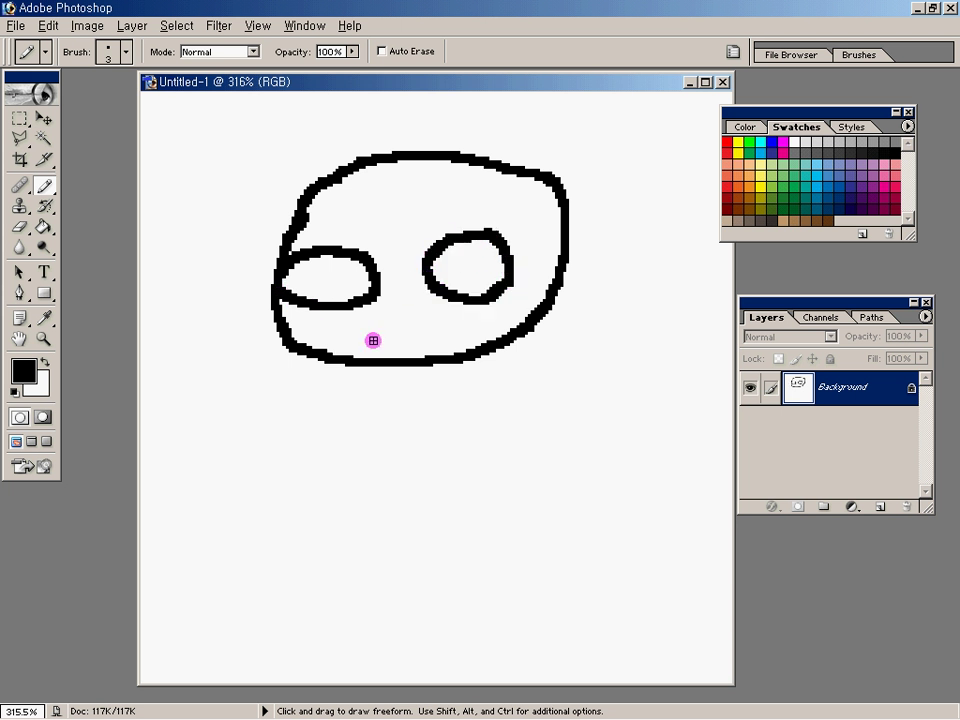
drag(347, 337, 461, 332)
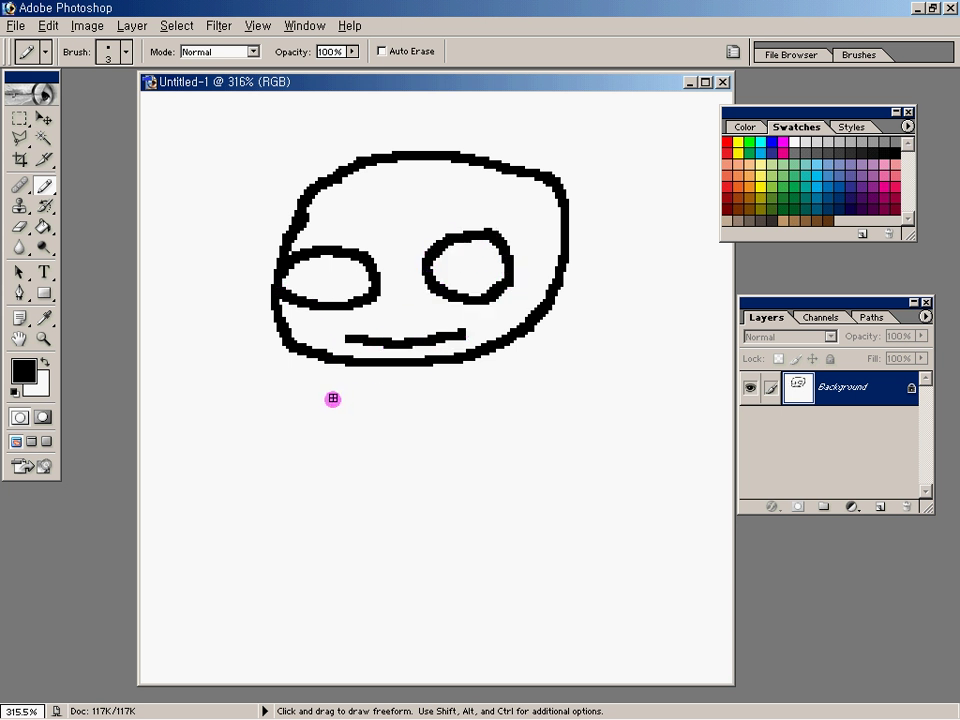
Draw the character's body below the head in black pencil: a shirt with two sleeves, trousers and a hand at each sleeve
mouse_move(347, 365)
mouse_down()
mouse_move(253, 455)
mouse_move(329, 482)
mouse_move(314, 538)
mouse_move(500, 547)
mouse_move(541, 536)
mouse_move(548, 522)
mouse_move(522, 420)
mouse_up()
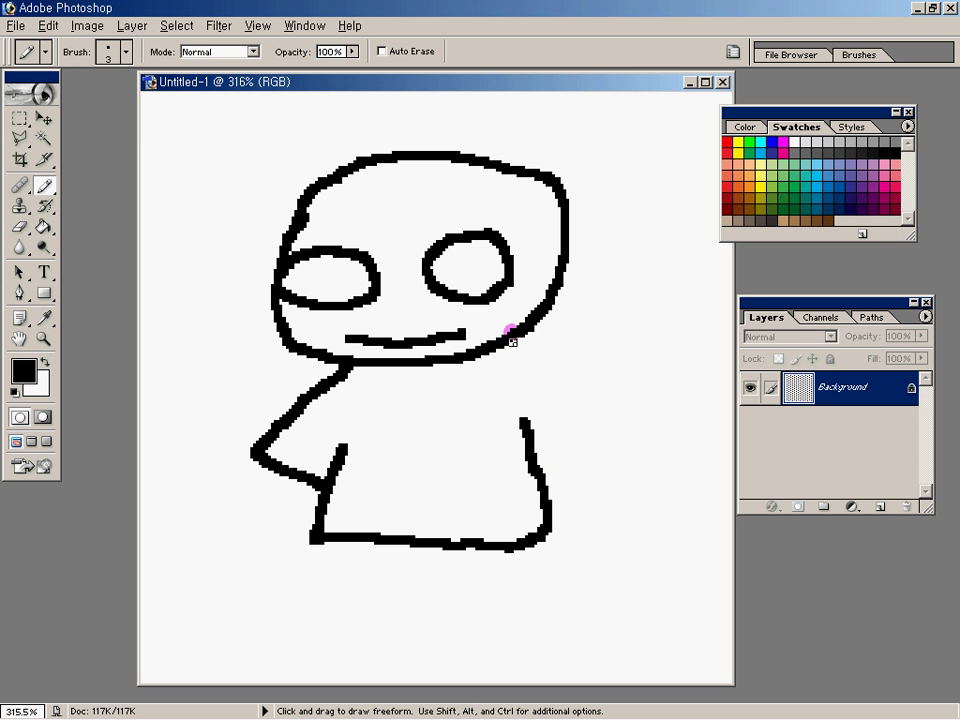
mouse_move(521, 336)
mouse_down()
mouse_move(594, 471)
mouse_move(560, 485)
mouse_up()
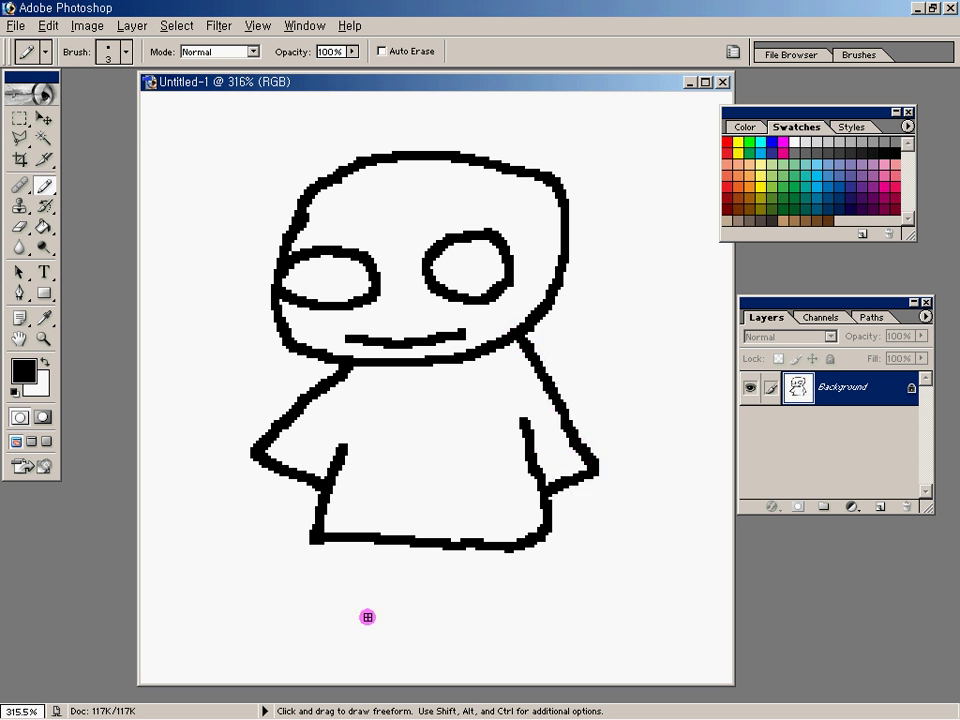
mouse_move(317, 542)
mouse_down()
mouse_move(314, 577)
mouse_move(295, 584)
mouse_move(311, 593)
mouse_move(439, 598)
mouse_move(451, 597)
mouse_move(455, 581)
mouse_move(467, 591)
mouse_move(571, 580)
mouse_move(534, 544)
mouse_up()
drag(278, 487, 305, 514)
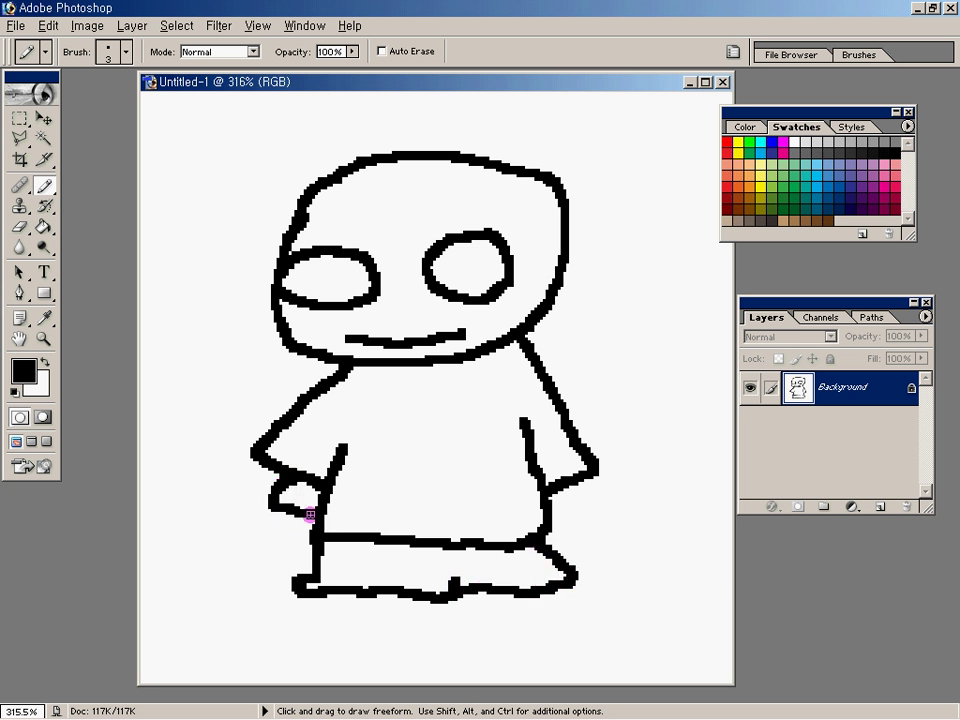
drag(580, 484, 578, 519)
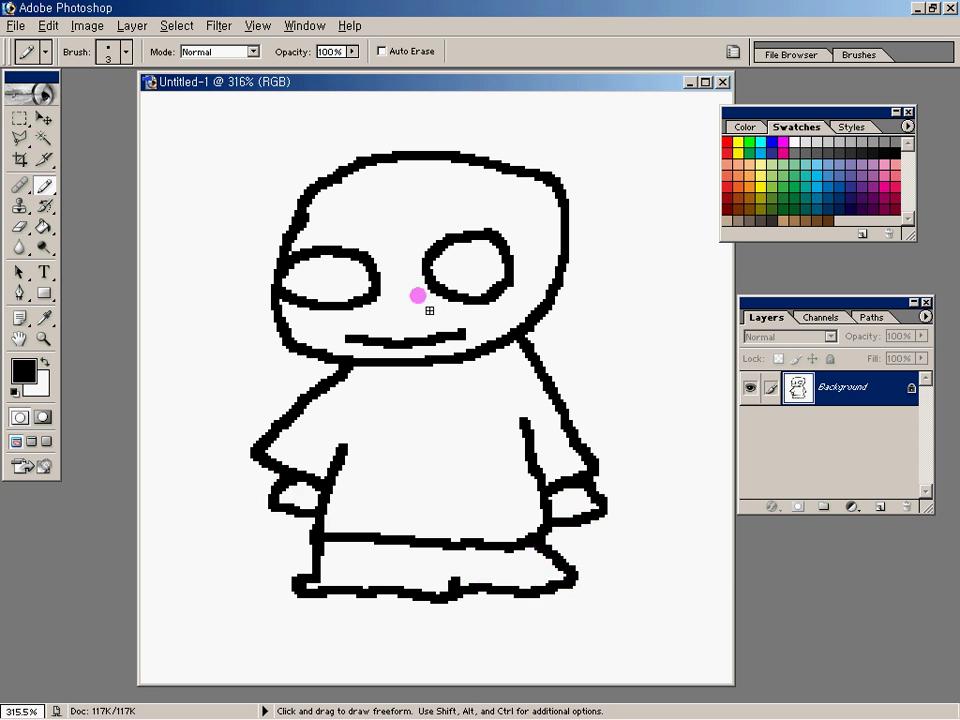
Draw the character's eyebrows, both ears and a hair outline with a jagged fringe across the forehead
drag(349, 228, 376, 236)
drag(446, 223, 470, 216)
mouse_move(286, 258)
mouse_down()
mouse_move(261, 251)
mouse_move(258, 275)
mouse_up()
mouse_move(569, 251)
mouse_down()
mouse_move(589, 253)
mouse_move(568, 283)
mouse_up()
mouse_move(399, 130)
mouse_down()
mouse_move(339, 134)
mouse_move(304, 147)
mouse_move(285, 171)
mouse_move(321, 214)
mouse_move(372, 206)
mouse_move(561, 215)
mouse_move(576, 196)
mouse_move(576, 181)
mouse_move(521, 143)
mouse_move(413, 137)
mouse_up()
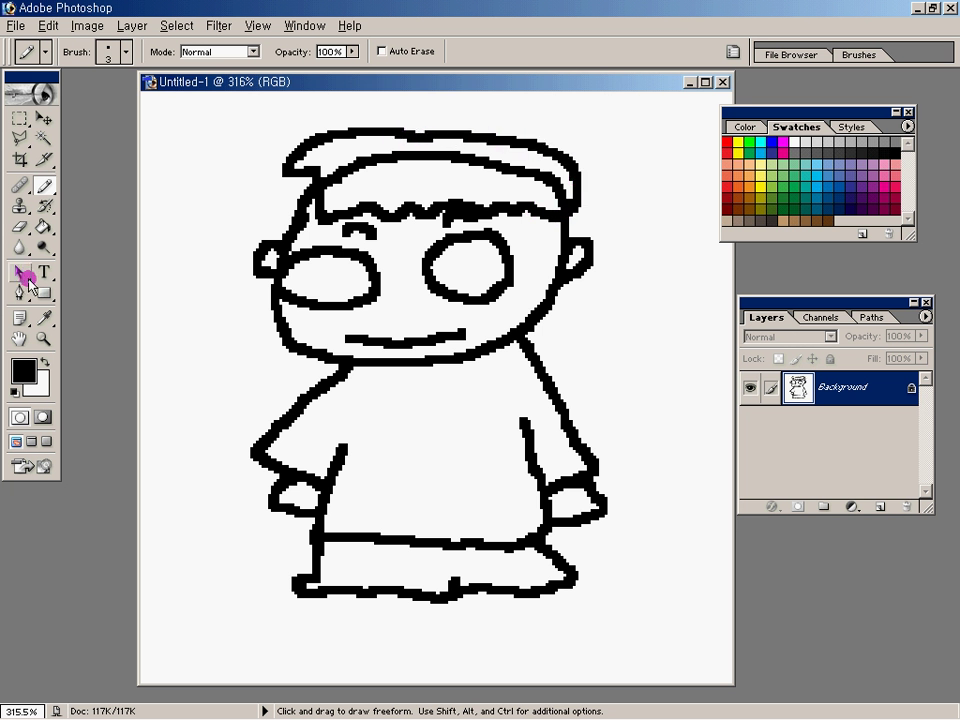
Erase the old head outline inside the hair shape using the Eraser with a 7 px brush
click(22, 227)
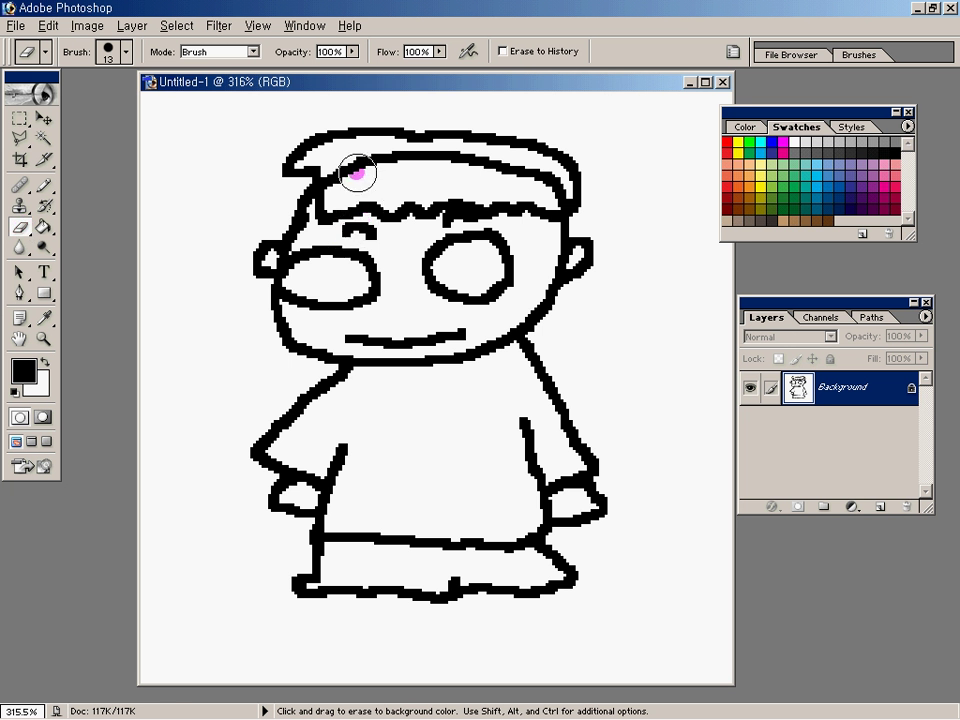
key(bracketleft)
key(bracketleft)
key(bracketleft)
key(bracketleft)
key(bracketleft)
key(bracketleft)
mouse_move(350, 172)
mouse_down()
mouse_move(349, 163)
mouse_move(418, 154)
mouse_move(513, 172)
mouse_move(456, 156)
mouse_move(546, 186)
mouse_move(541, 177)
mouse_move(559, 193)
mouse_up()
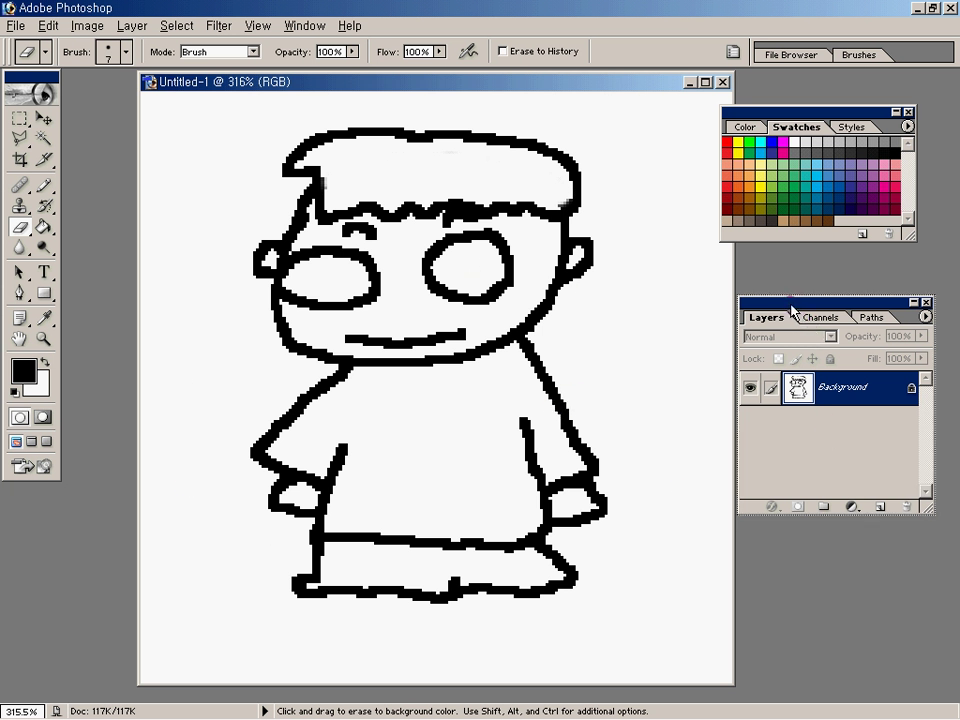
Add a new empty layer above the background and switch to the Paint Bucket Tool
drag(792, 305, 779, 286)
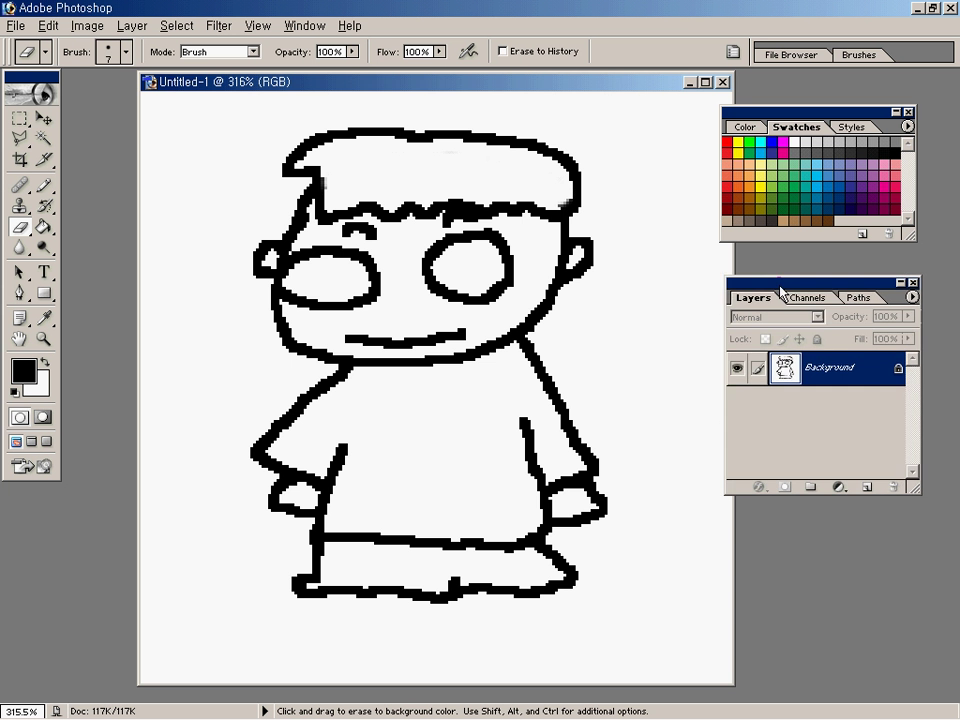
click(866, 488)
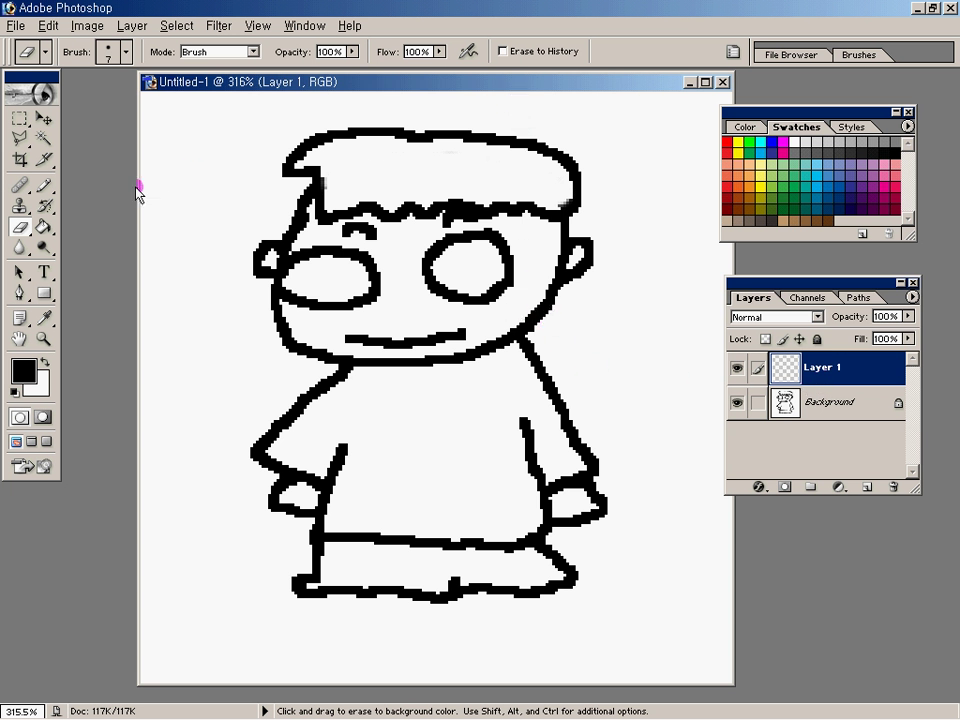
mouse_move(43, 225)
mouse_down()
mouse_move(107, 234)
mouse_move(107, 249)
mouse_up()
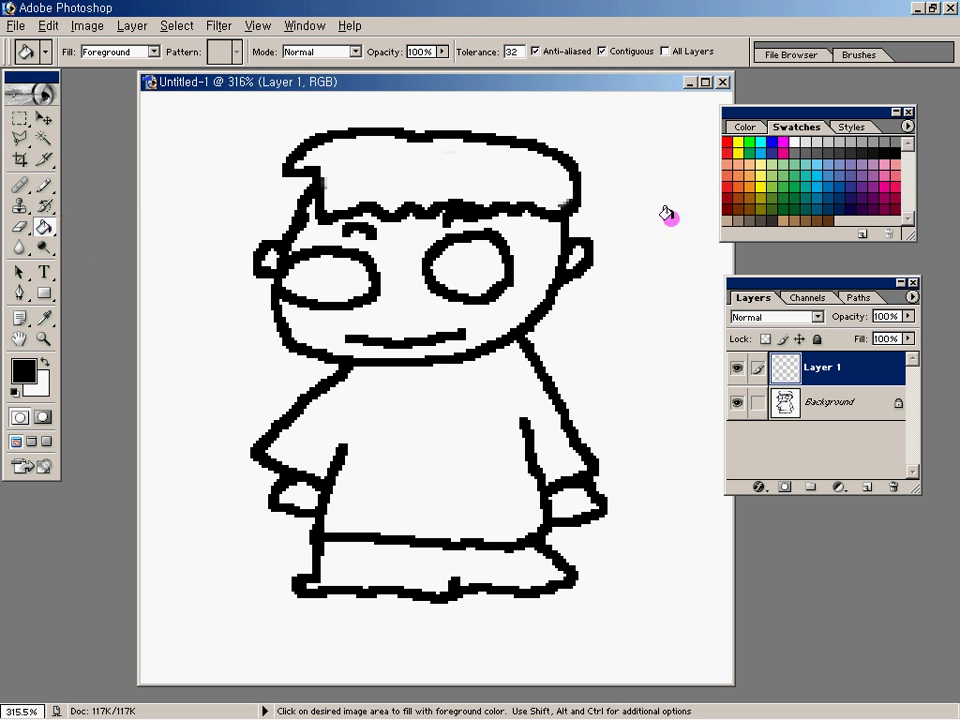
Set the foreground colour to a pale beige skin tone for the Paint Bucket fill
click(760, 167)
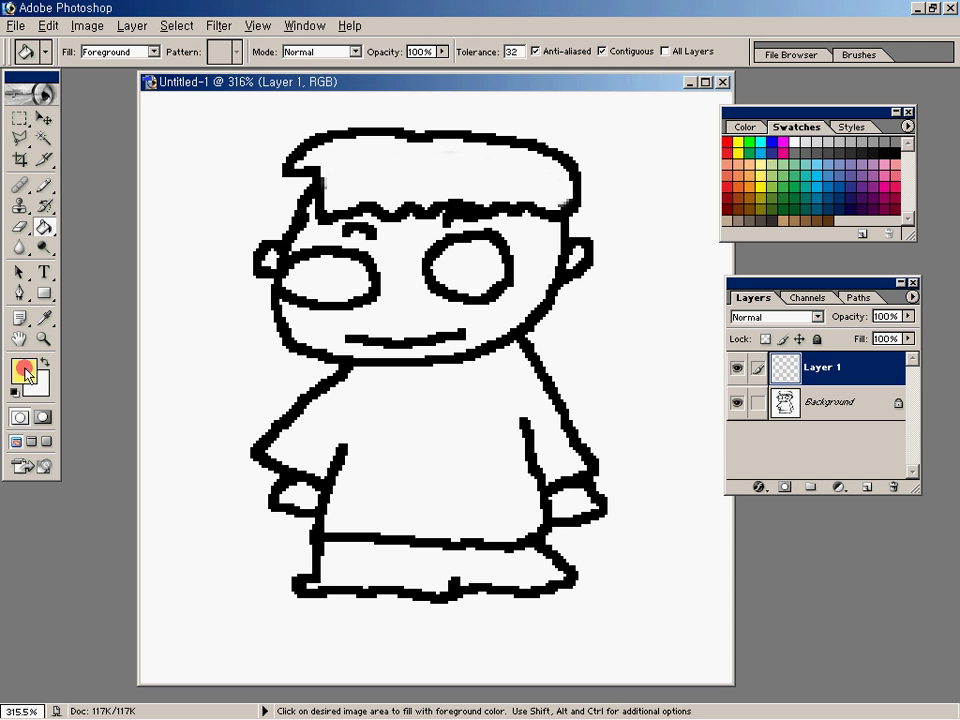
click(21, 369)
click(521, 451)
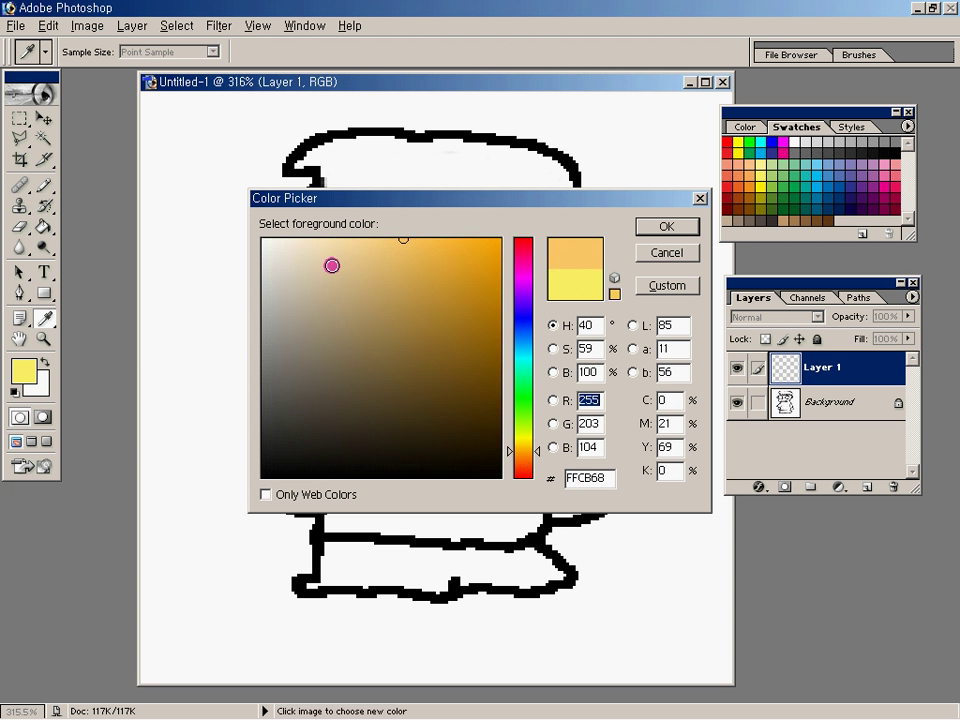
click(319, 249)
click(681, 228)
key(g)
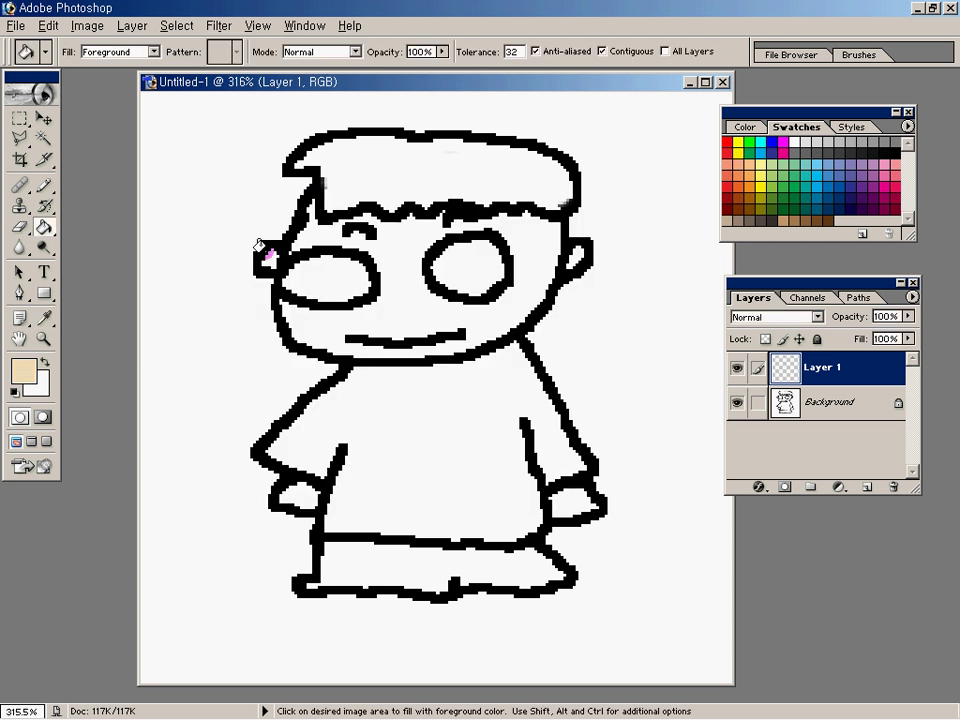
Fill the face and both hands with the skin tone on Layer 1, with the fill set to consider all layers
click(397, 311)
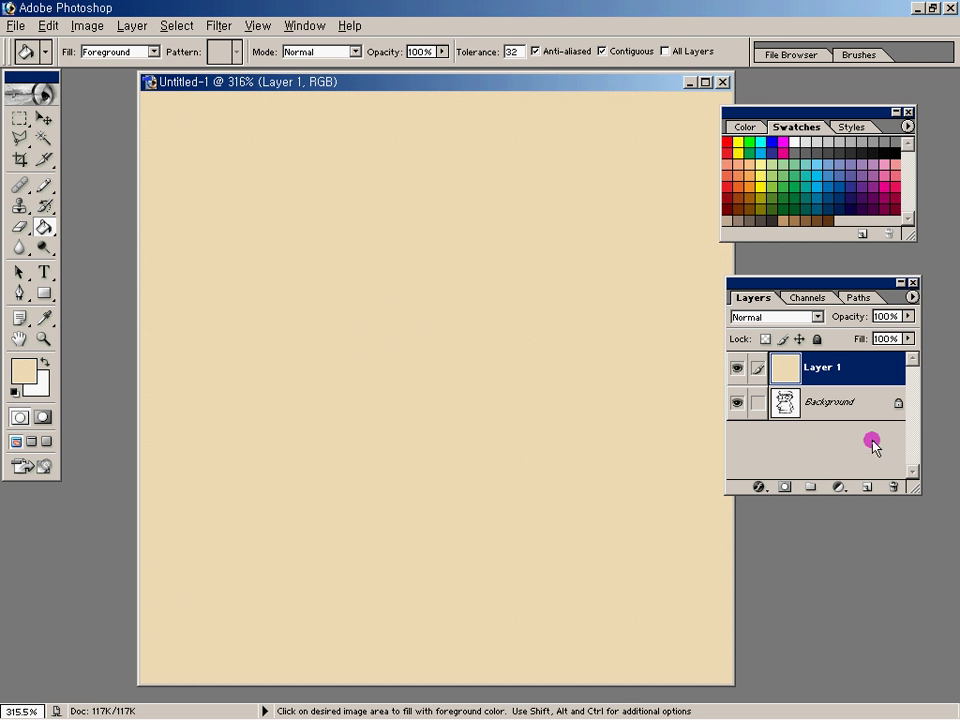
key(ctrl+z)
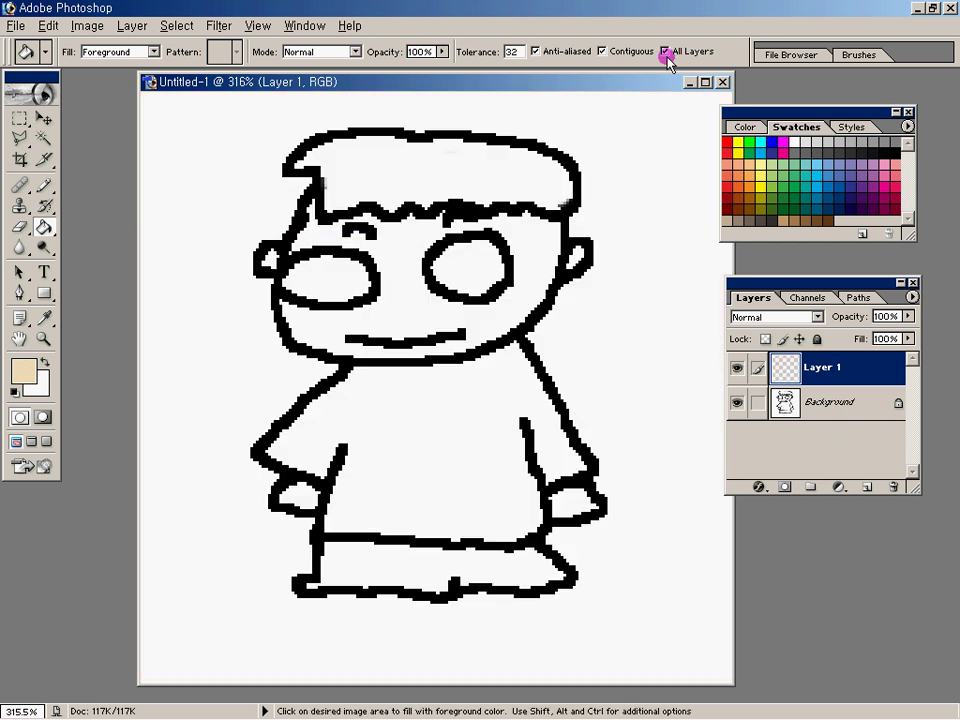
click(399, 268)
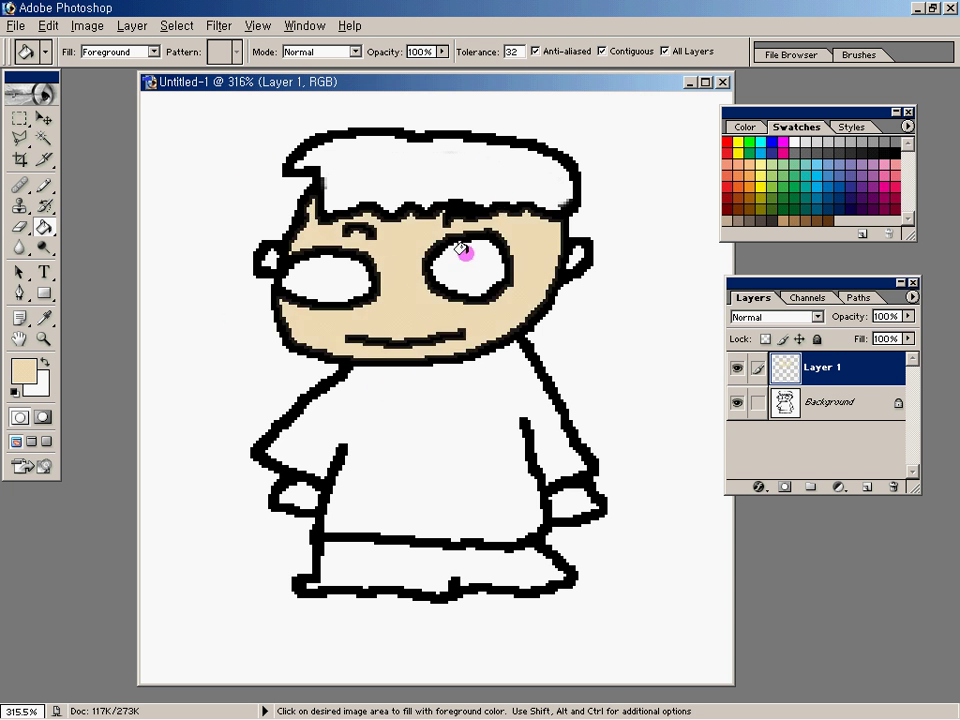
click(295, 496)
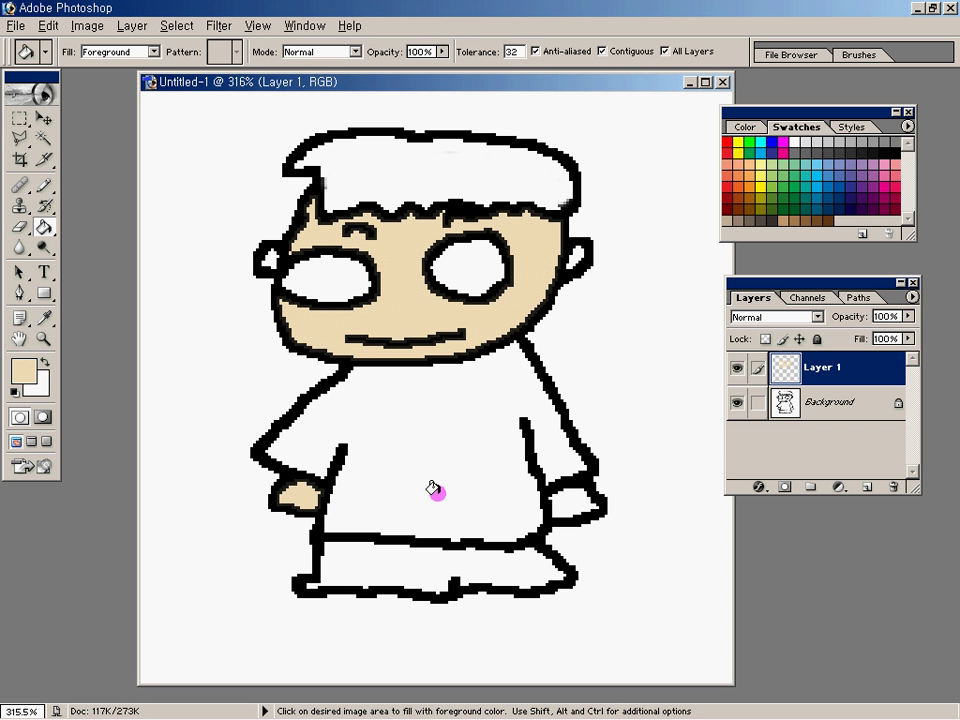
click(573, 506)
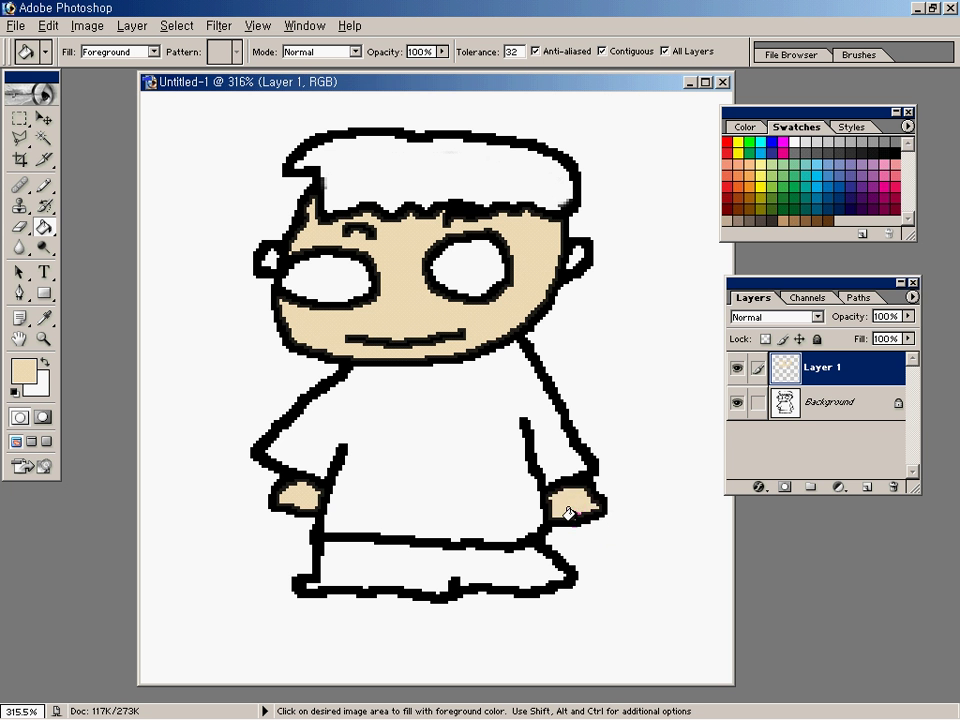
Fill the shirt with green, the trousers with blue and the hair with dark brown
click(795, 187)
click(452, 409)
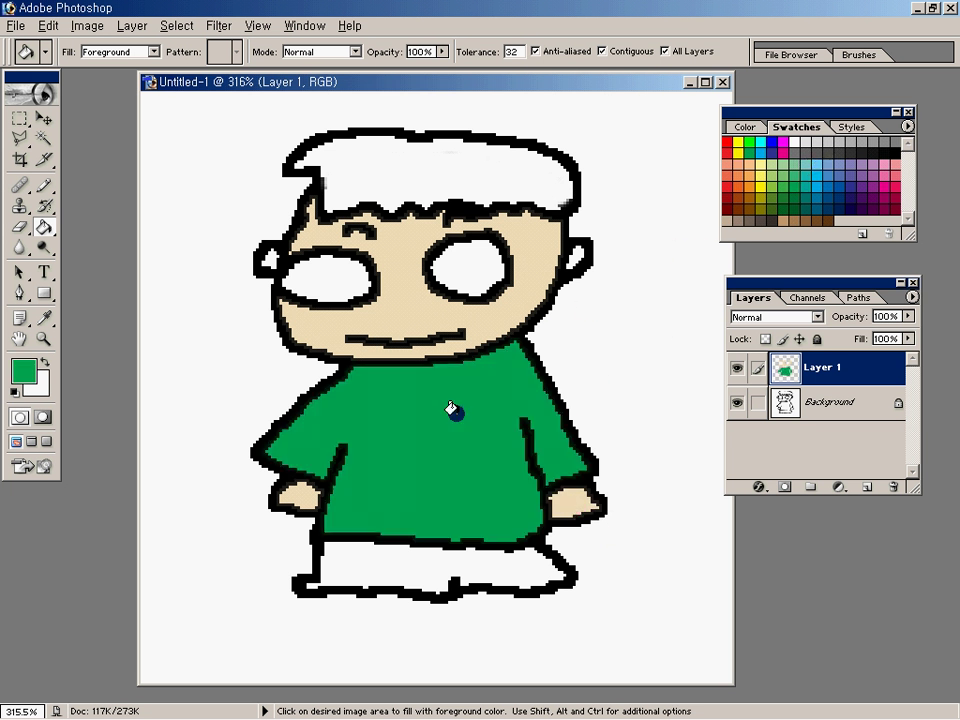
click(831, 175)
click(397, 575)
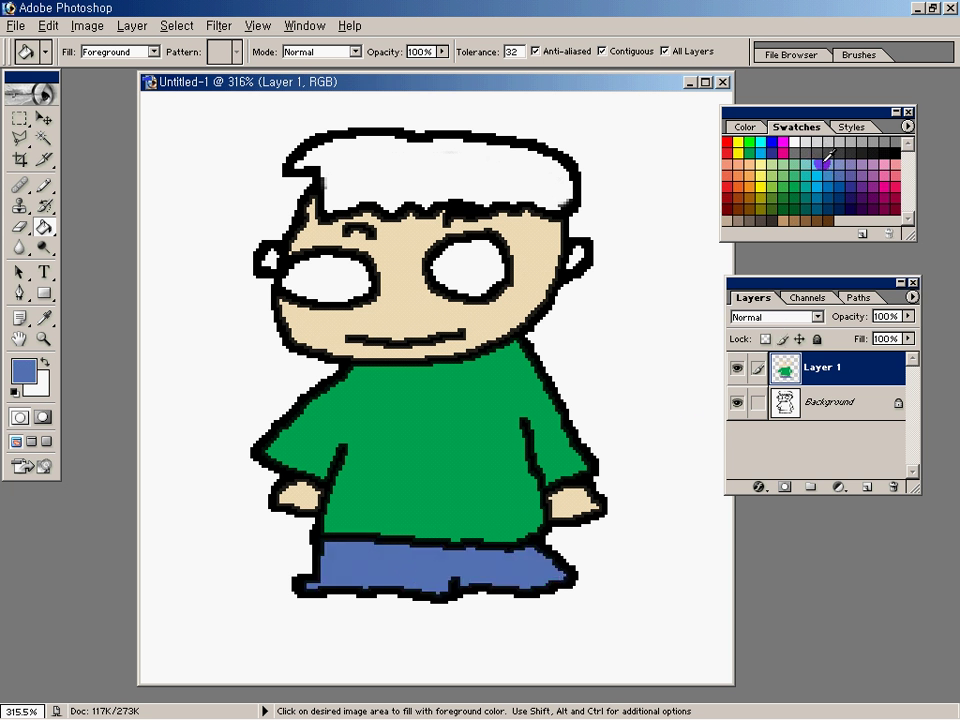
click(744, 200)
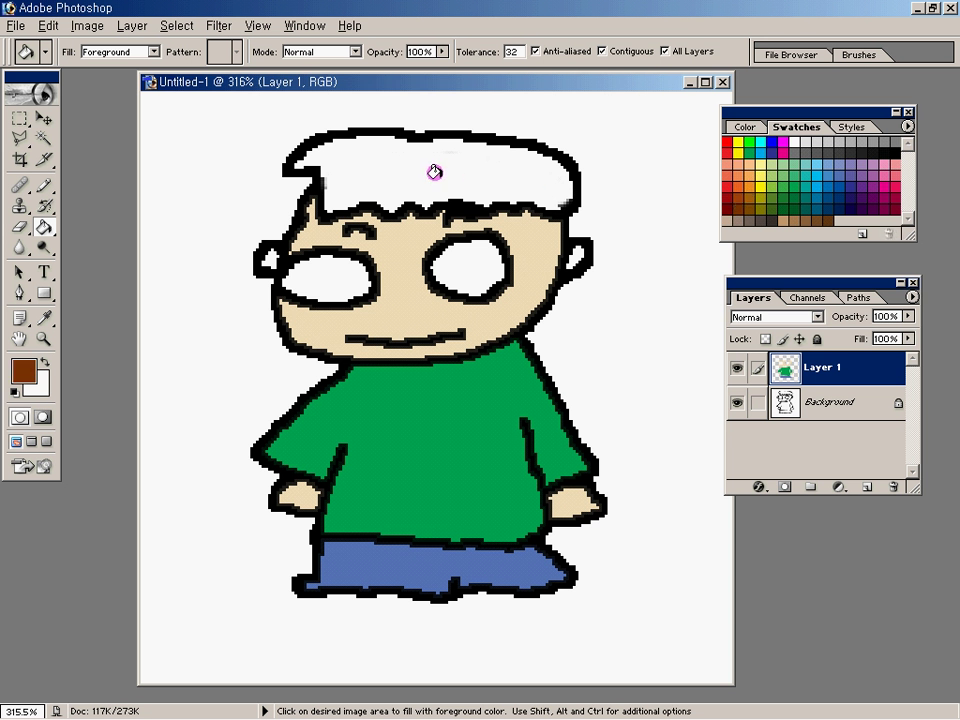
click(432, 172)
Add a brown pupil to each eye using the Pencil Tool with a 9 px brush
click(22, 182)
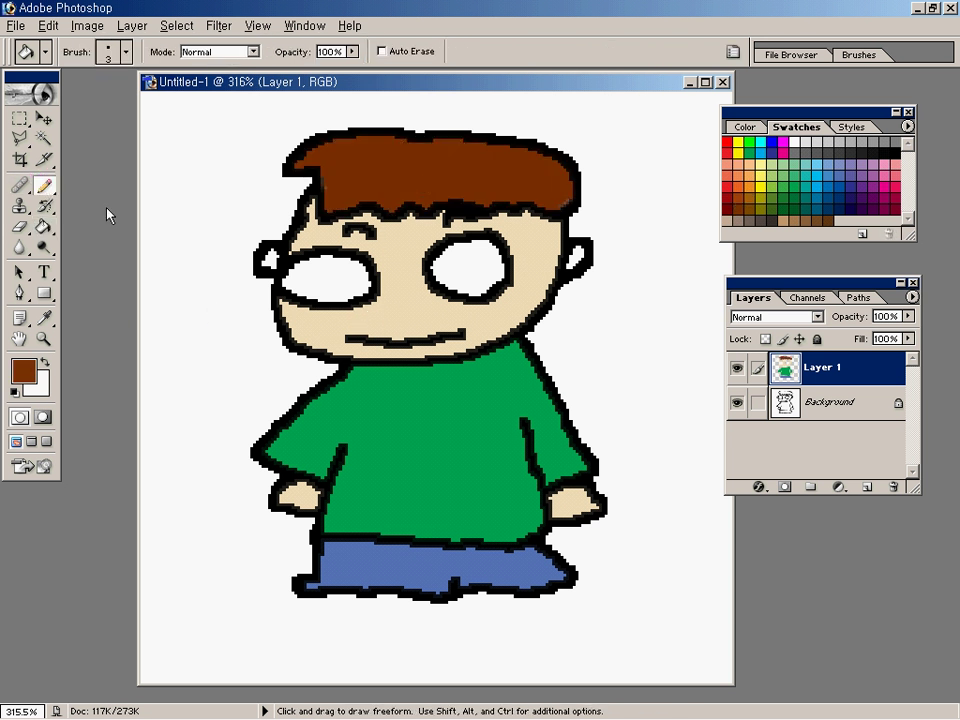
click(112, 53)
click(183, 160)
click(128, 176)
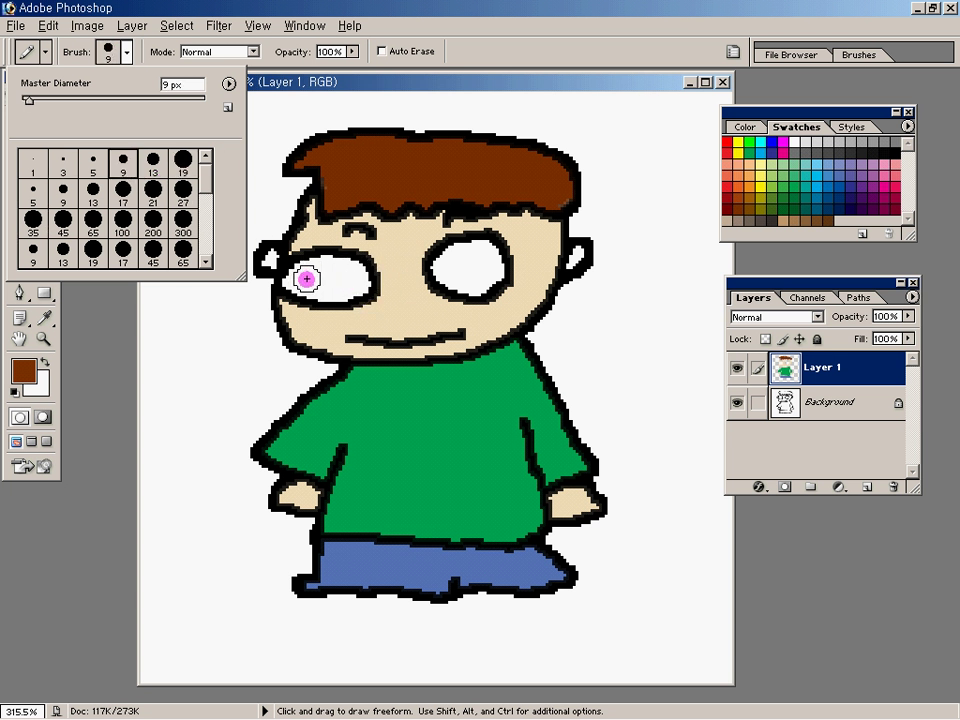
click(328, 287)
click(472, 280)
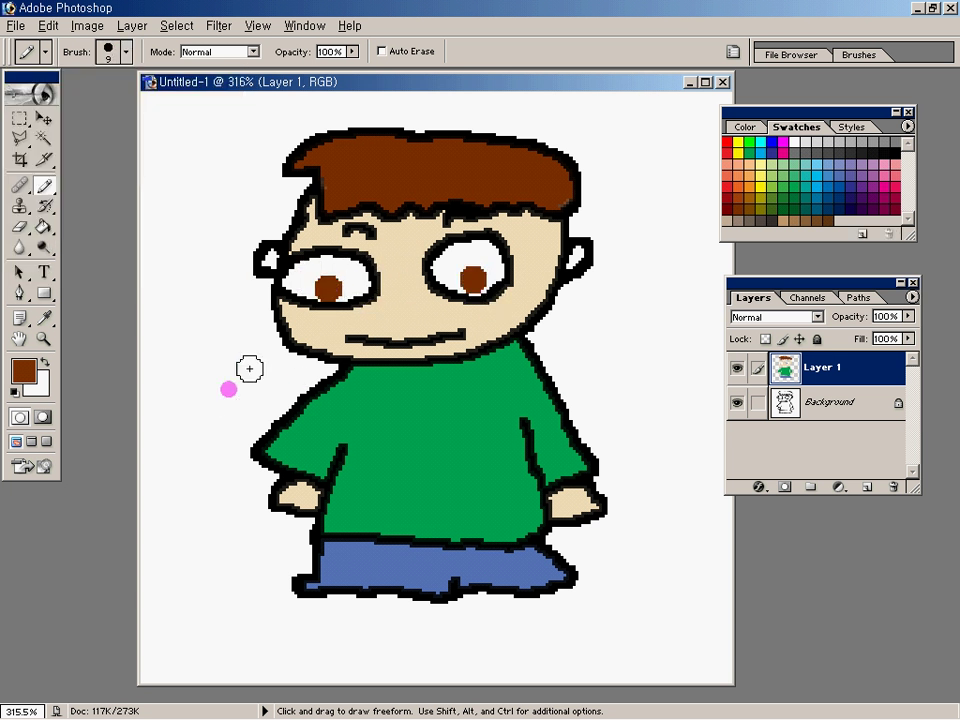
Compare the outline and the colour fills by hiding and showing the Background and Layer 1 in turn
click(736, 404)
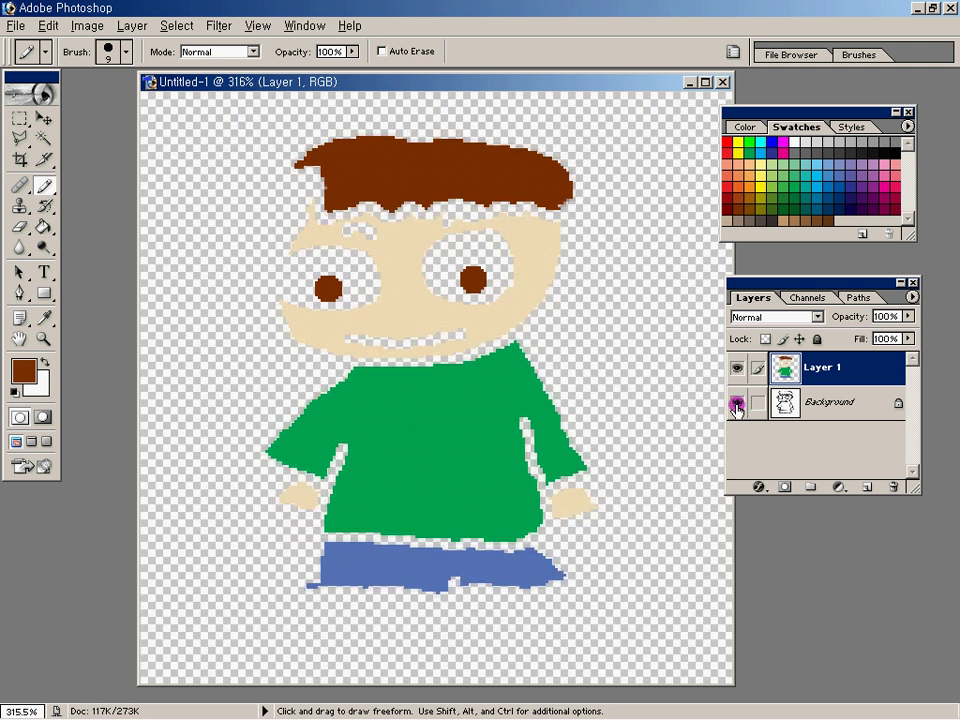
click(736, 404)
click(736, 368)
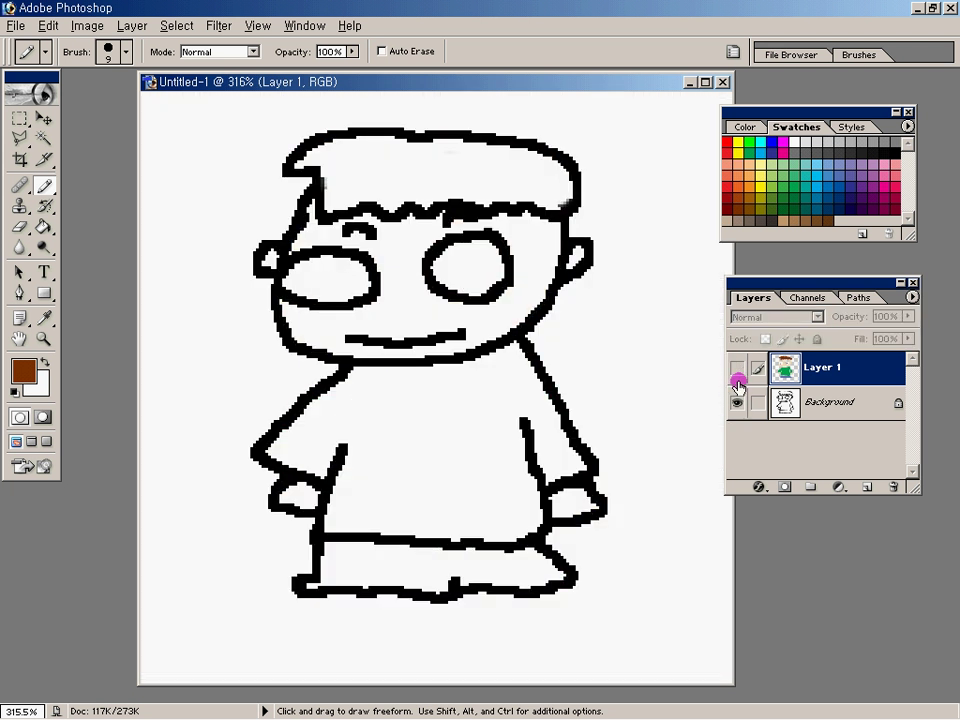
click(736, 403)
click(736, 368)
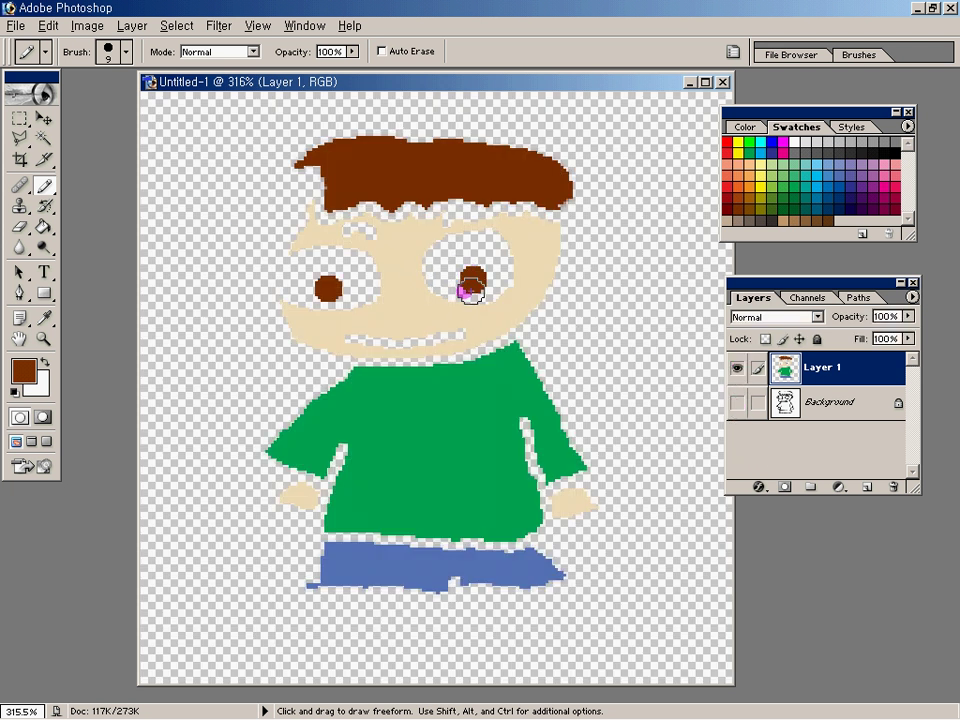
click(736, 402)
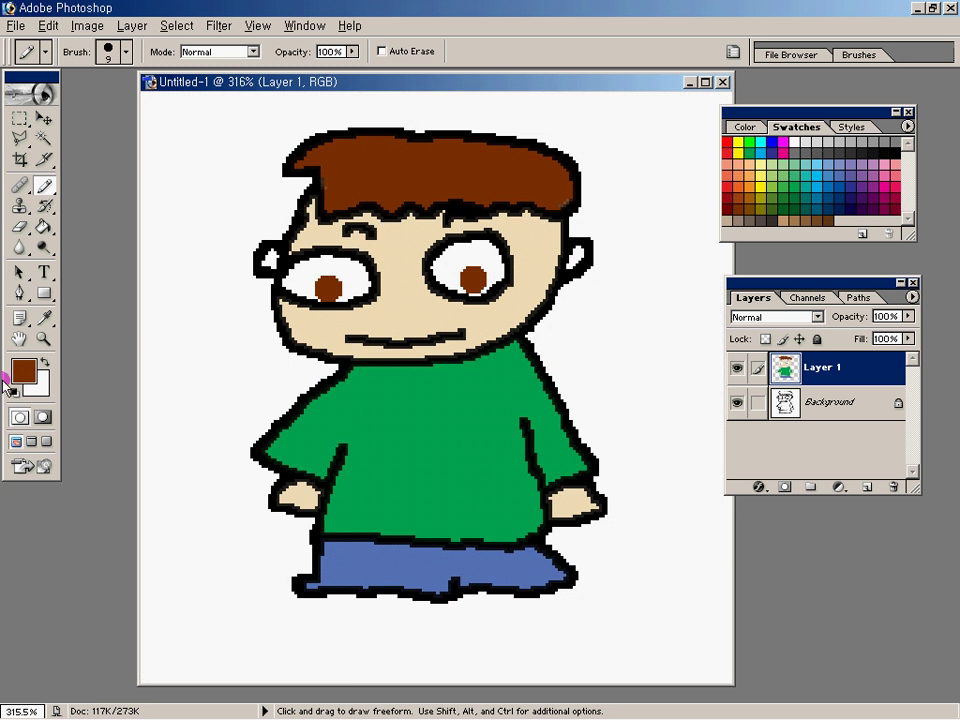
Swap the foreground and background colours and fill the whites of both eyes with white
key(x)
click(45, 230)
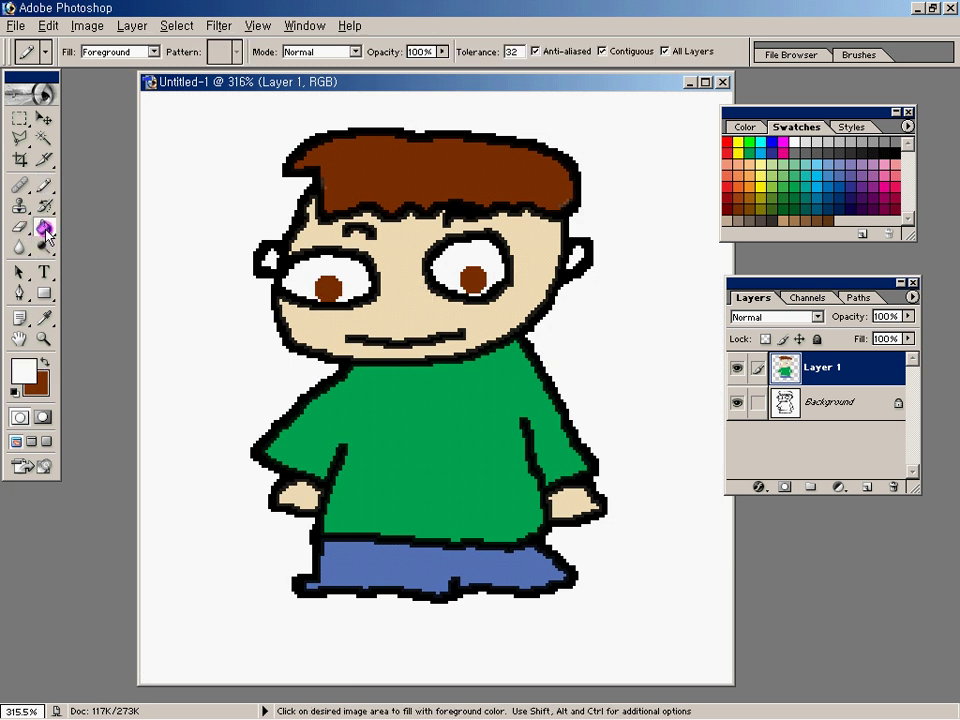
click(338, 268)
click(481, 258)
click(149, 282)
Sample the skin tone from the face and fill both ears with it
click(45, 318)
click(339, 321)
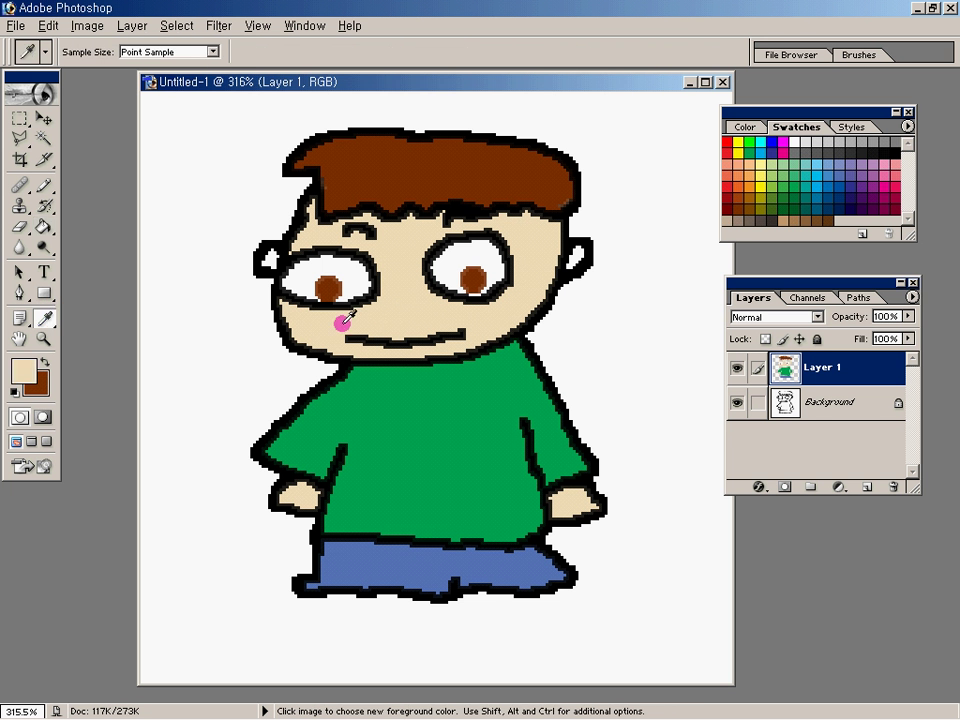
click(43, 227)
click(268, 258)
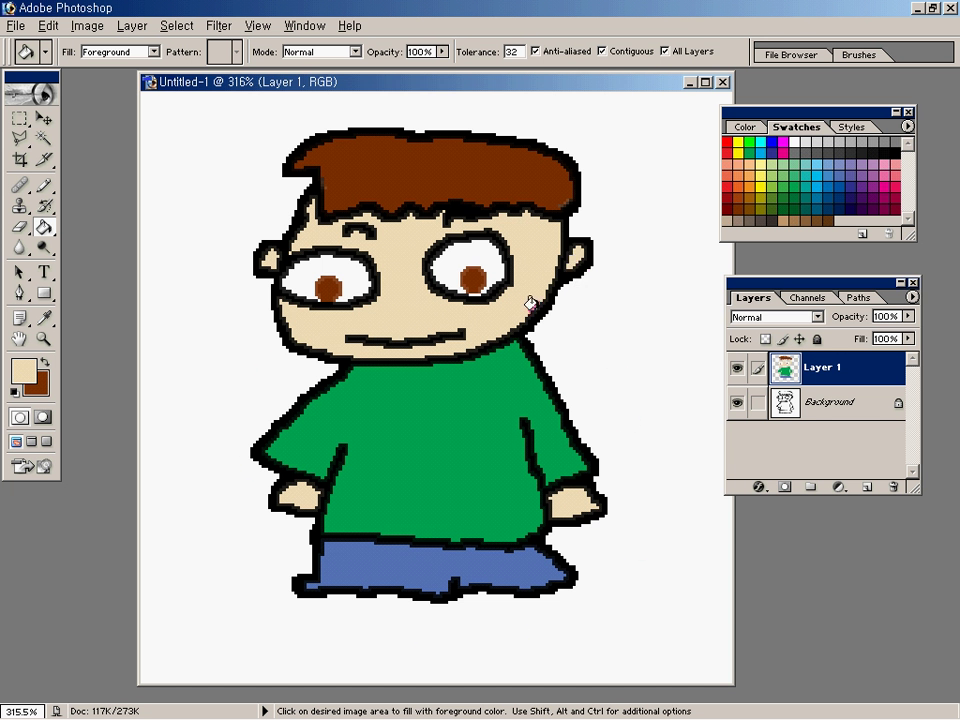
Check the finished colouring by toggling the visibility of Layer 1 and of the Background
click(737, 369)
click(737, 369)
click(737, 403)
click(737, 403)
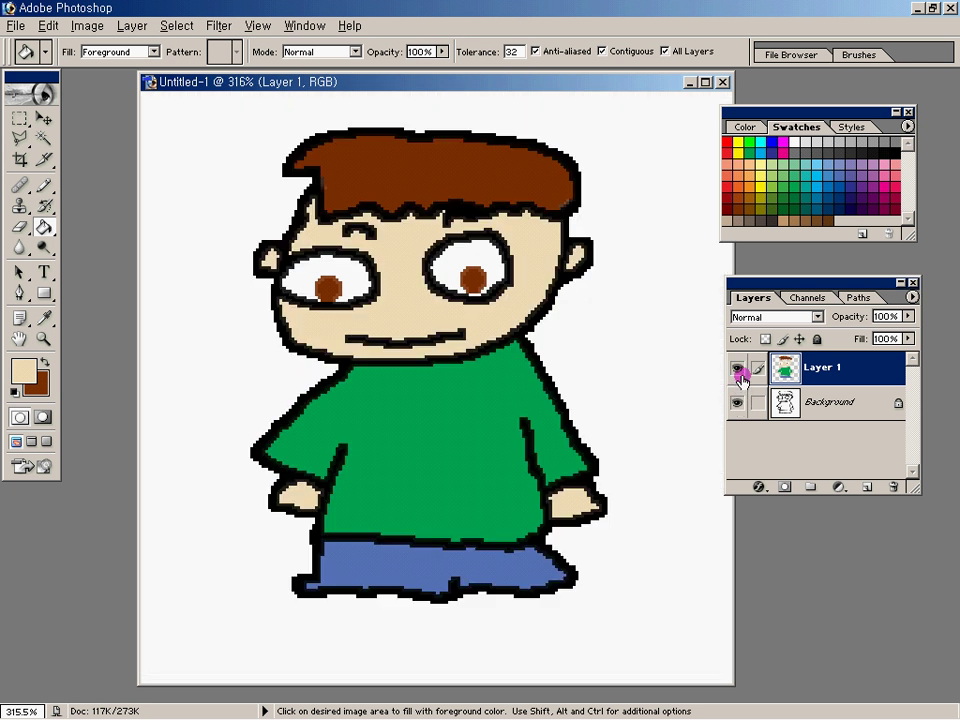